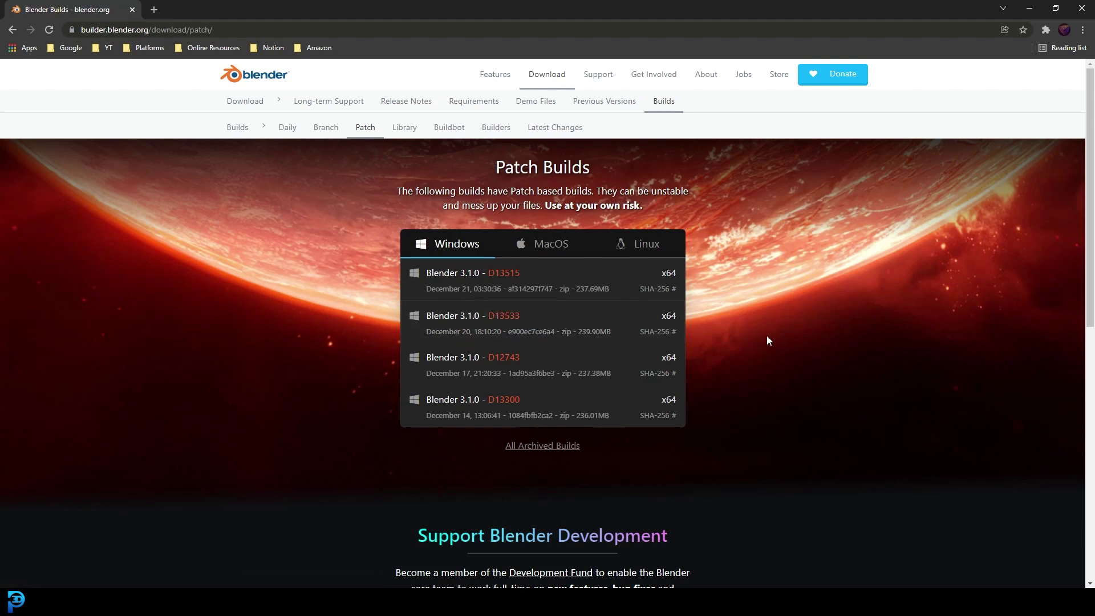
Check the D13533 build folder window, then minimize it
mouse_move(422, 602)
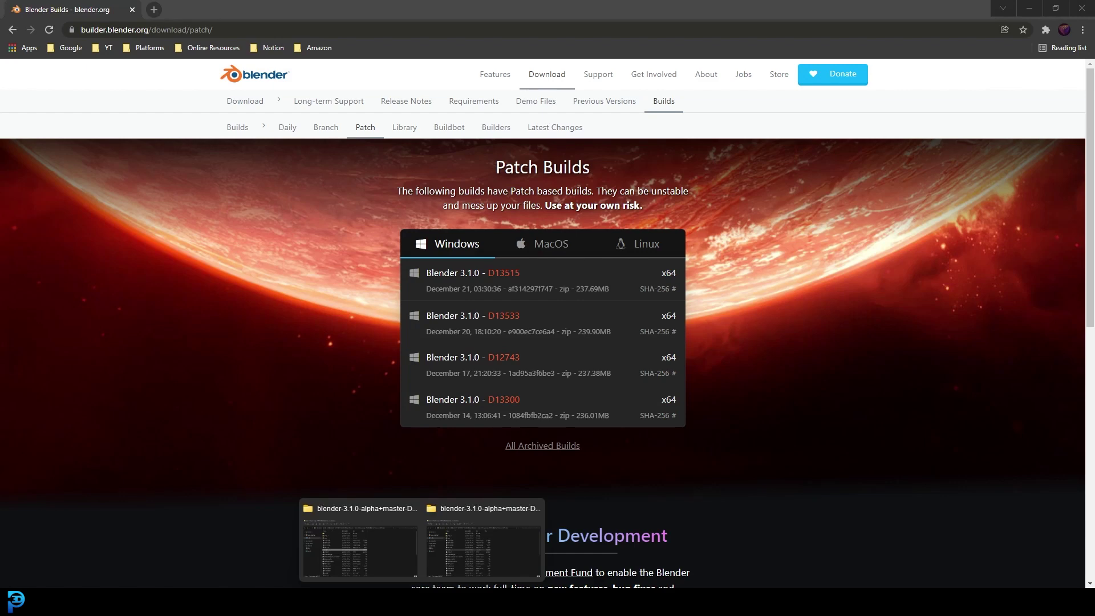
left_click(505, 544)
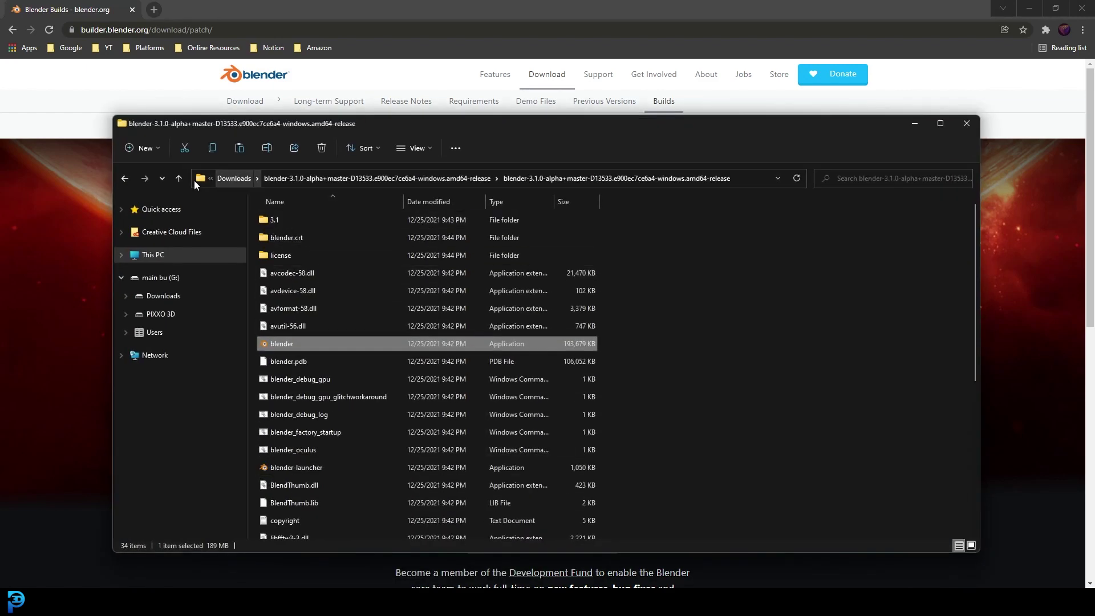
left_click(186, 180)
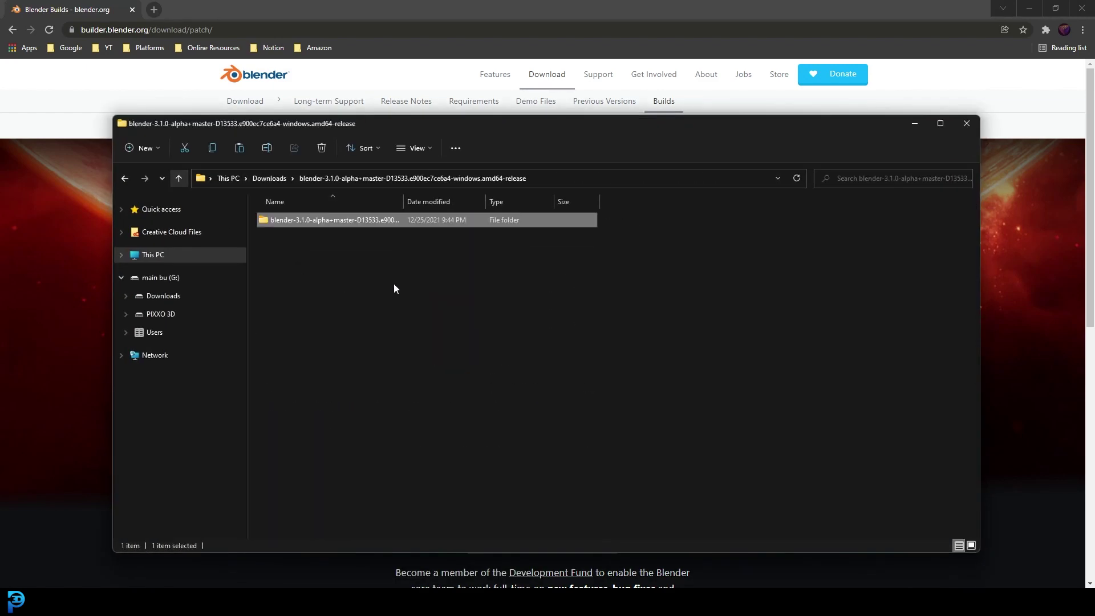
double_click(329, 224)
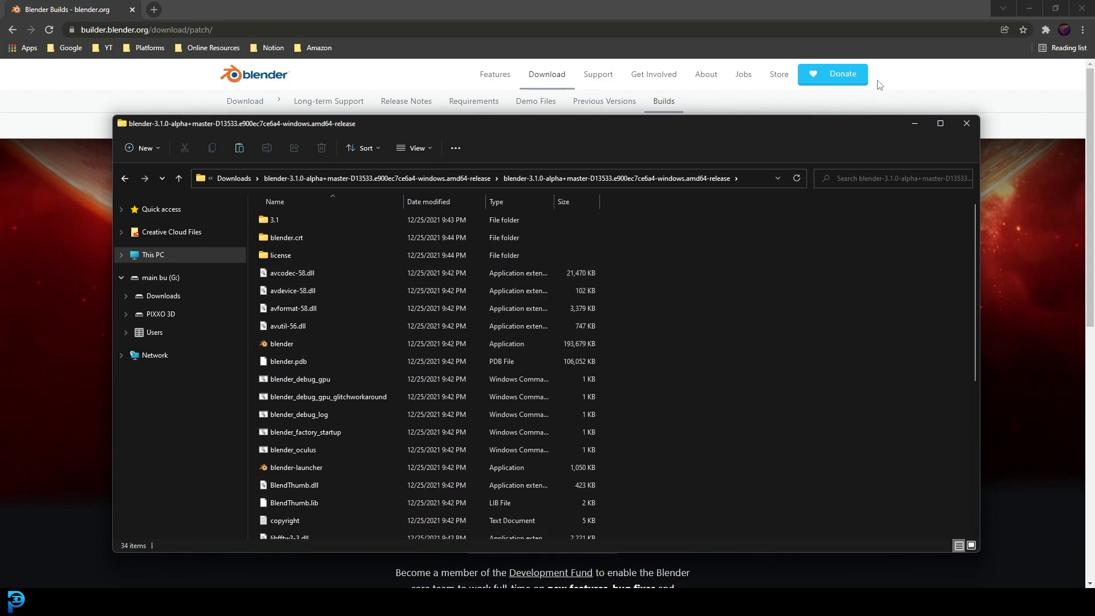
left_click(913, 124)
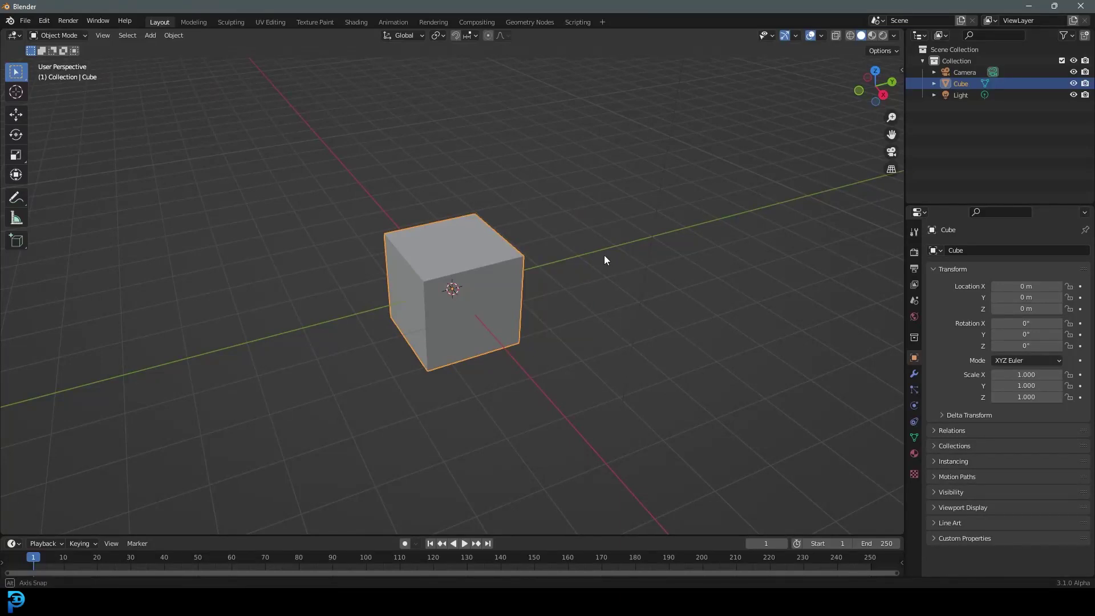
Add a plane scaled about ten times larger and delete the default cube
scroll(604, 254, "down", 2)
key("shift+a")
mouse_move(487, 162)
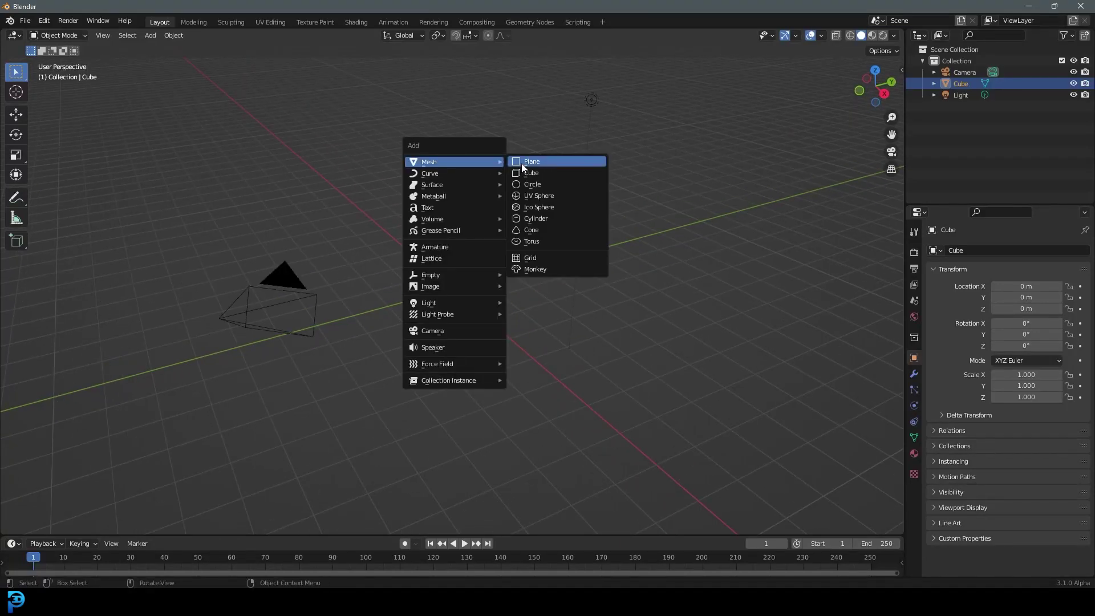
left_click(532, 162)
key("s")
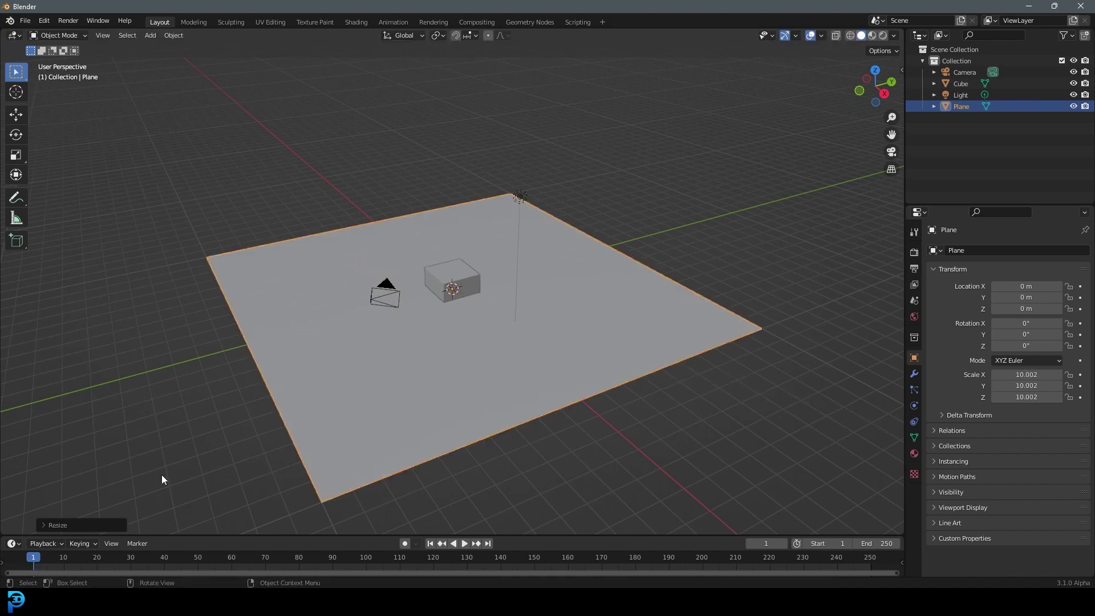
left_click(162, 474)
left_click(466, 272)
key("x")
left_click(470, 252)
Add a Suzanne monkey head, subdivide it with Ctrl+2 and shade it smooth
scroll(504, 251, "up", 2)
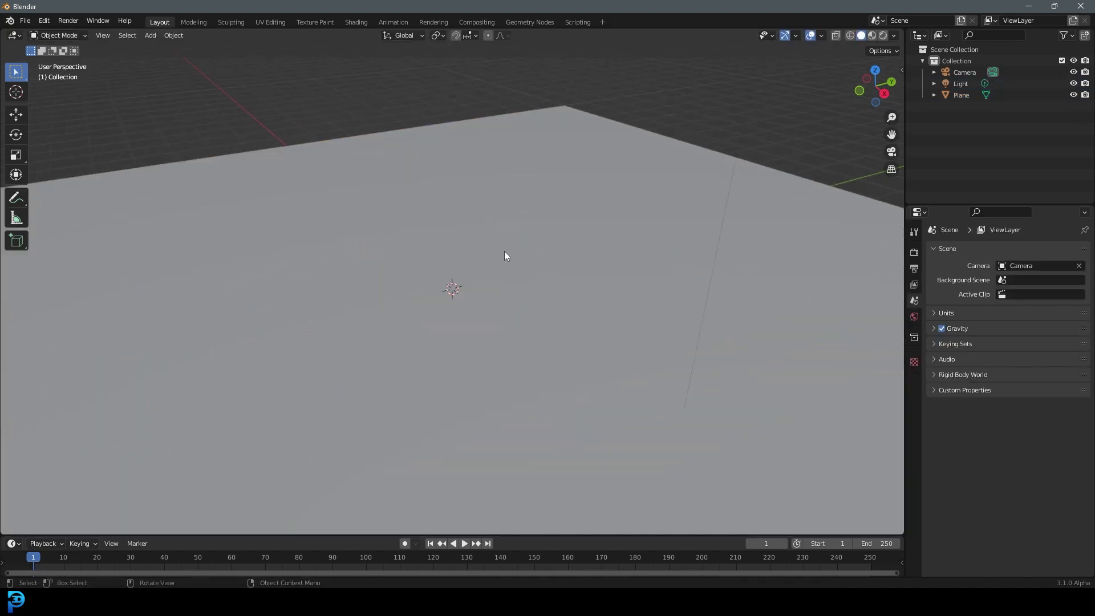
key("shift+a")
mouse_move(501, 251)
left_click(549, 359)
scroll(591, 296, "down", 4)
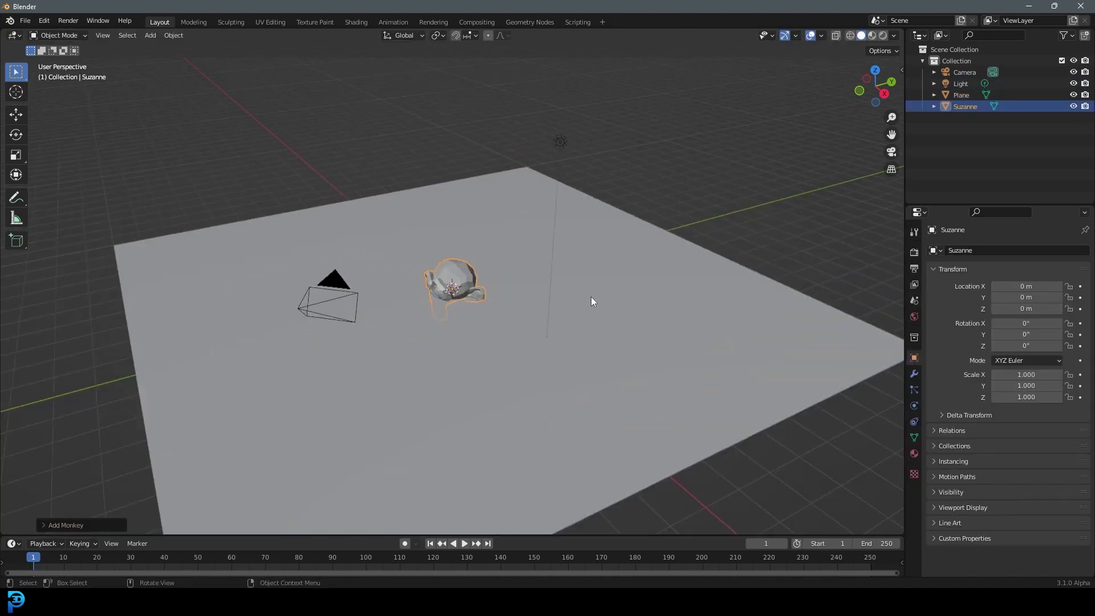
scroll(613, 296, "up", 5)
key("ctrl+2")
scroll(474, 260, "up", 3)
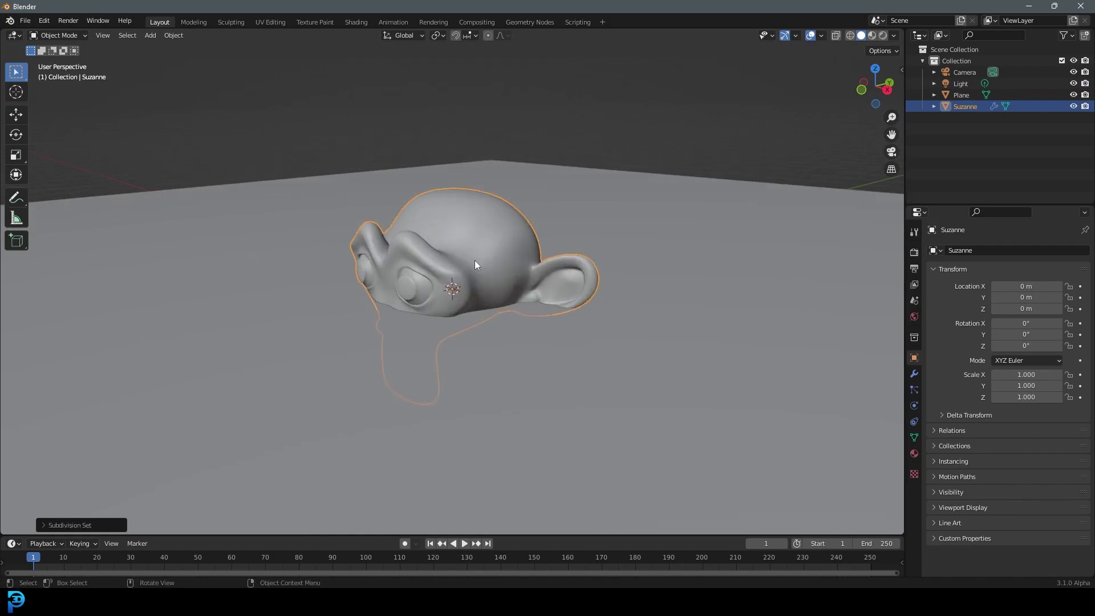
right_click(494, 222)
left_click(495, 217)
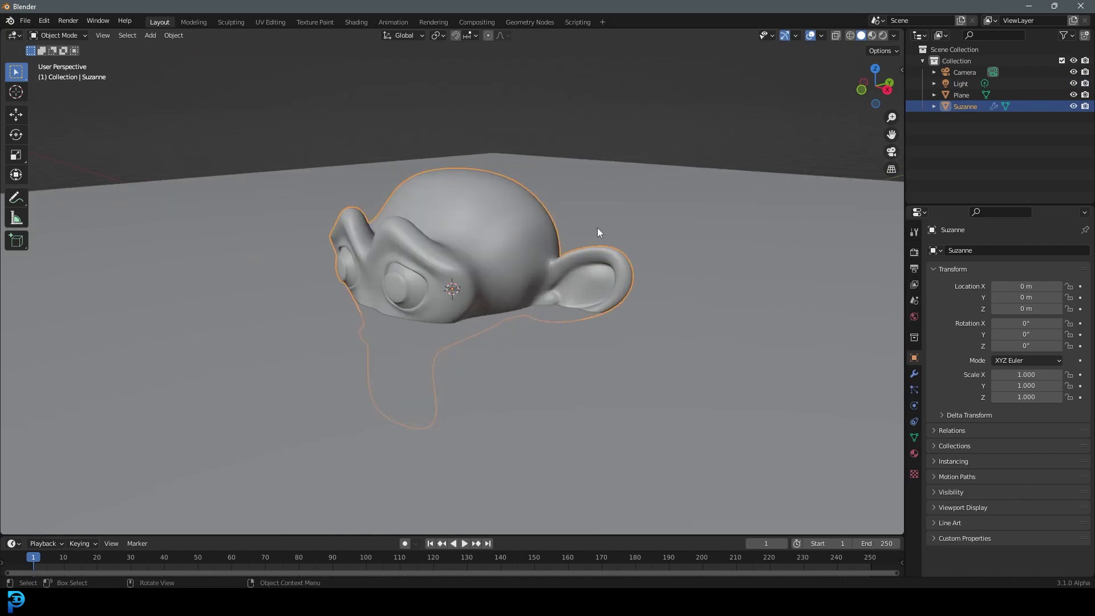
Raise Suzanne above the plane and tilt her -32.5° on X and 13.8° on Y
key("KP_3")
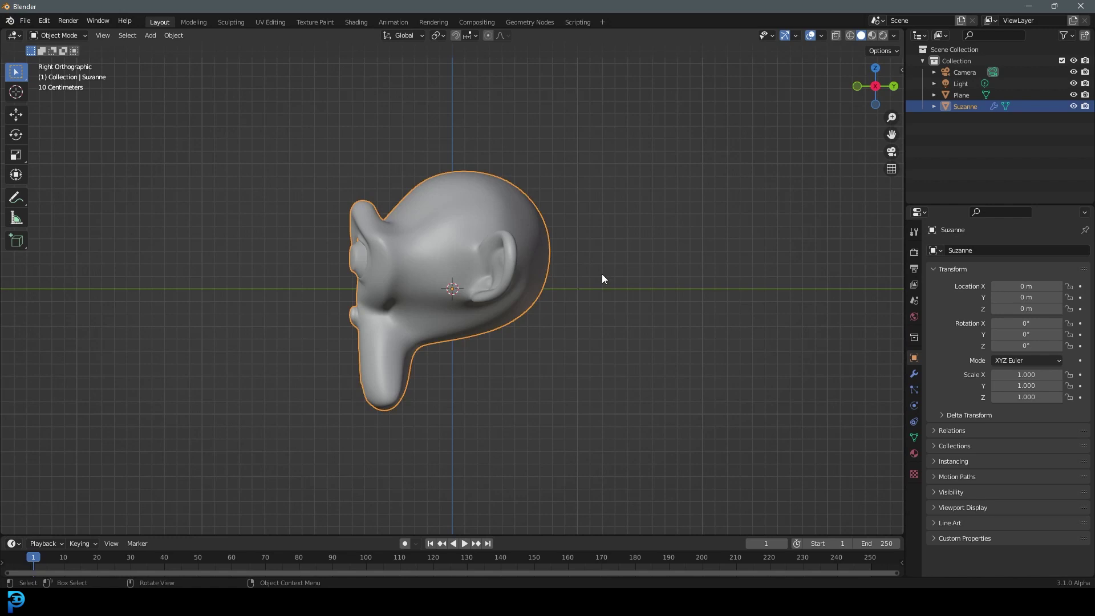
key("r")
left_click(615, 361)
key("g")
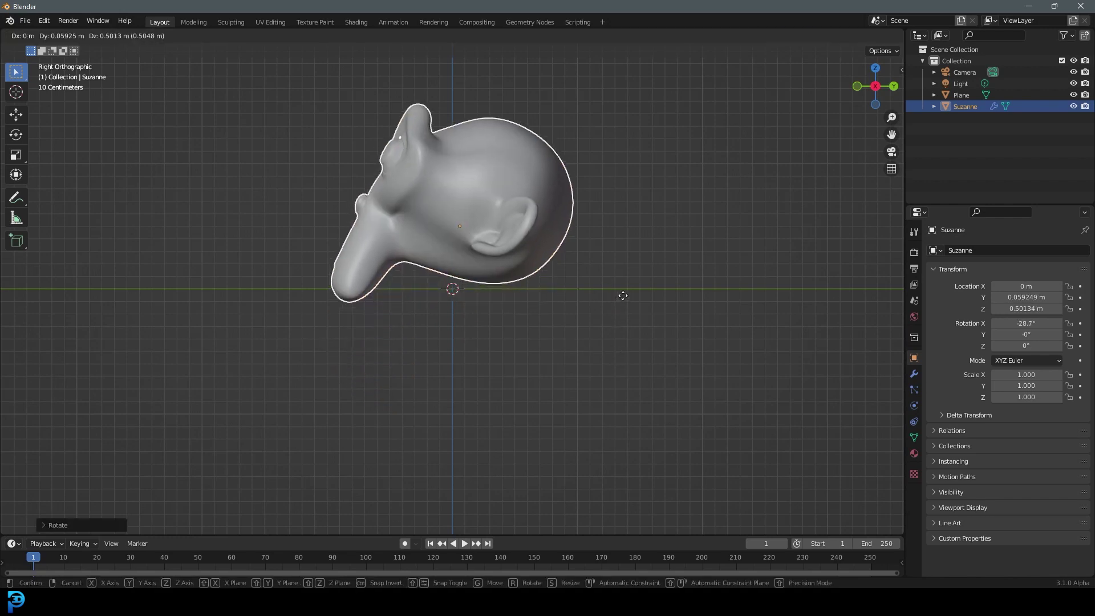
left_click(624, 307)
key("r")
left_click(676, 289)
key("KP_1")
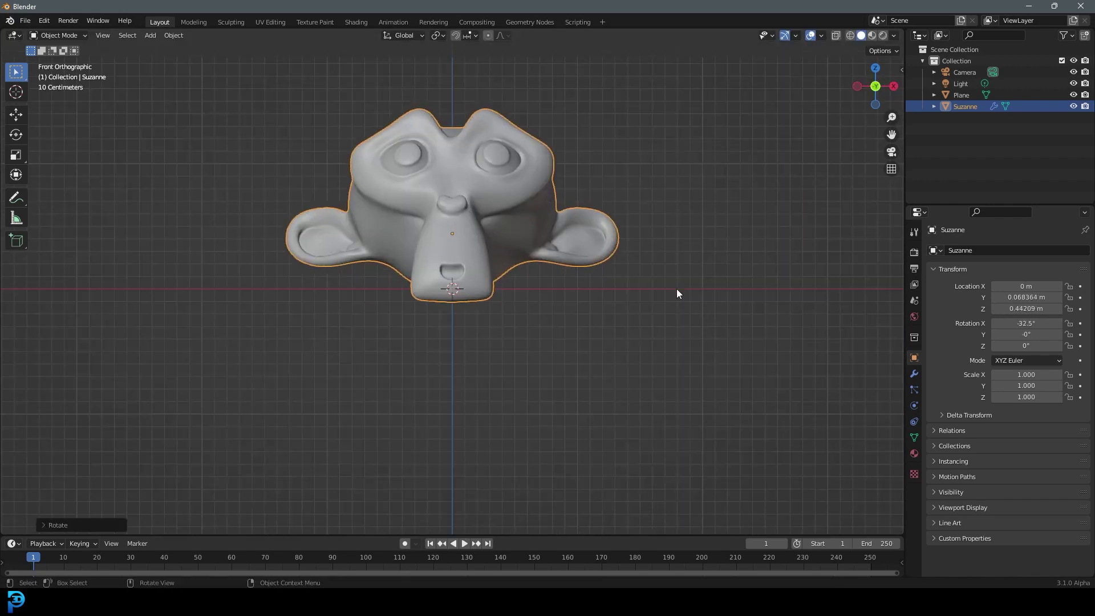
key("r")
left_click(664, 324)
key("g")
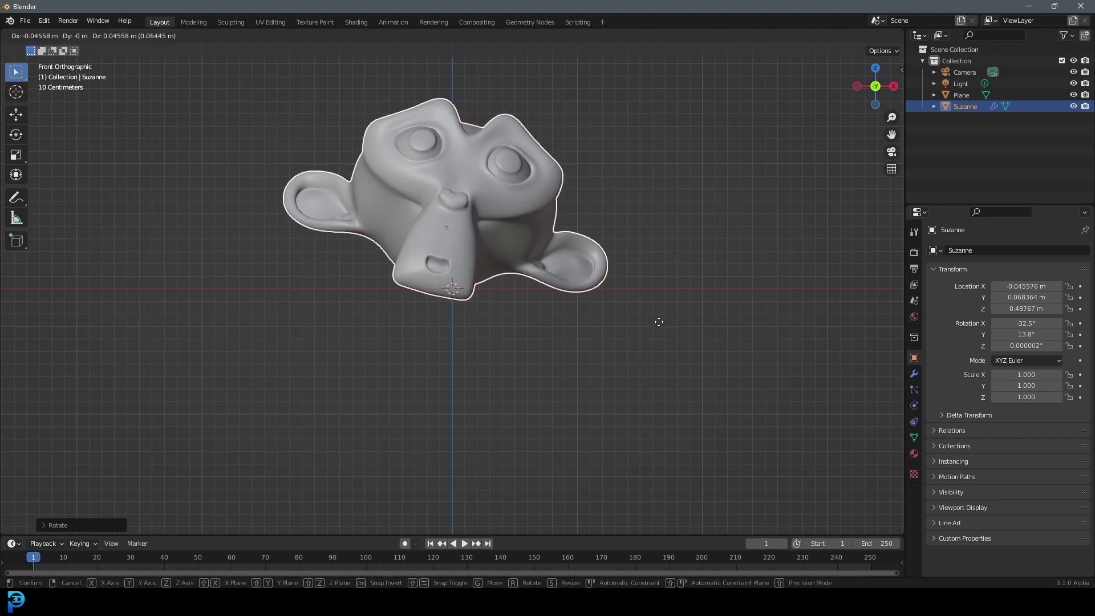
left_click(661, 316)
In camera view, move the camera closer to frame Suzanne
key("KP_0")
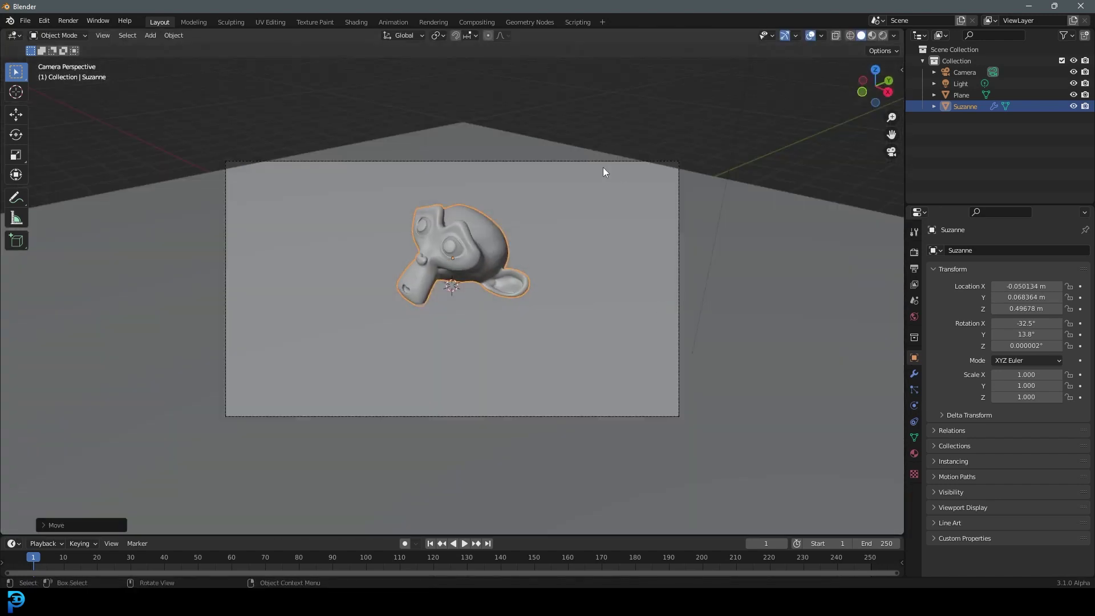
left_click(597, 163)
key("g")
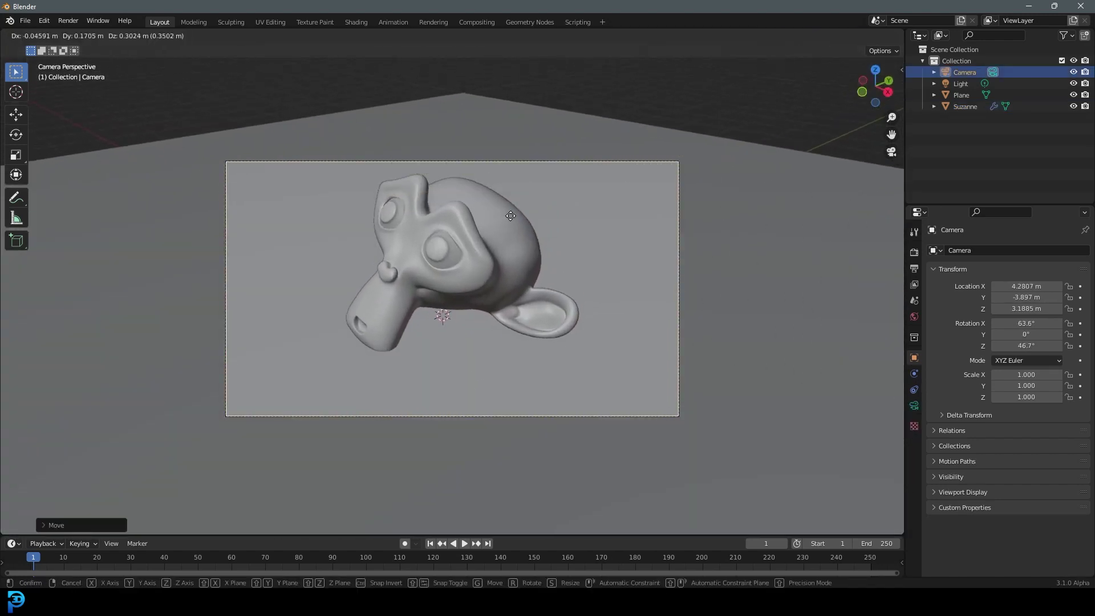
left_click(499, 234)
key("b")
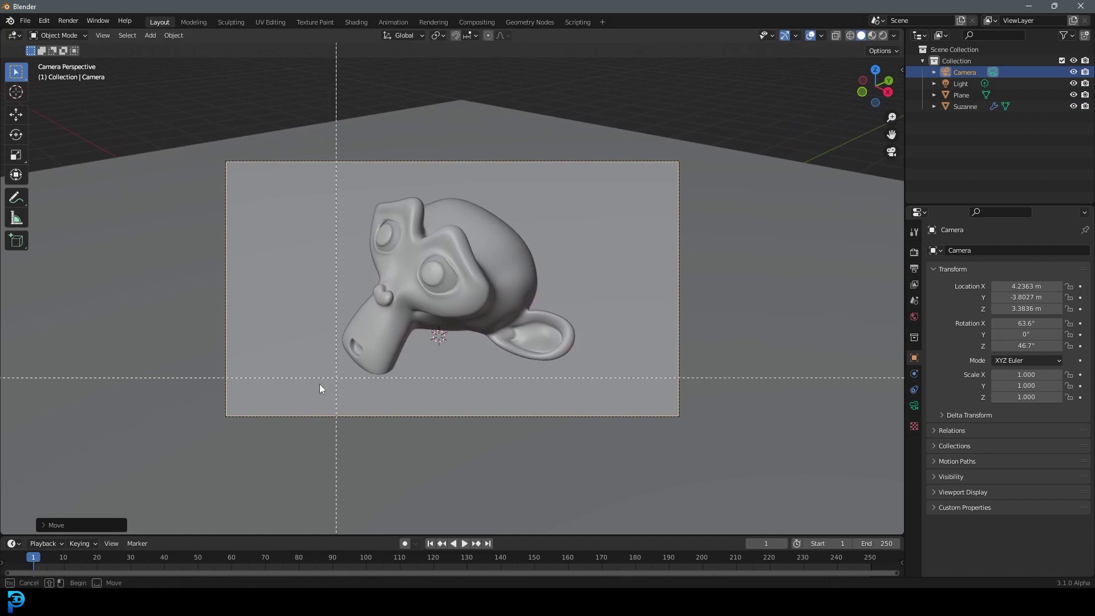
left_click_drag(212, 442, 713, 92)
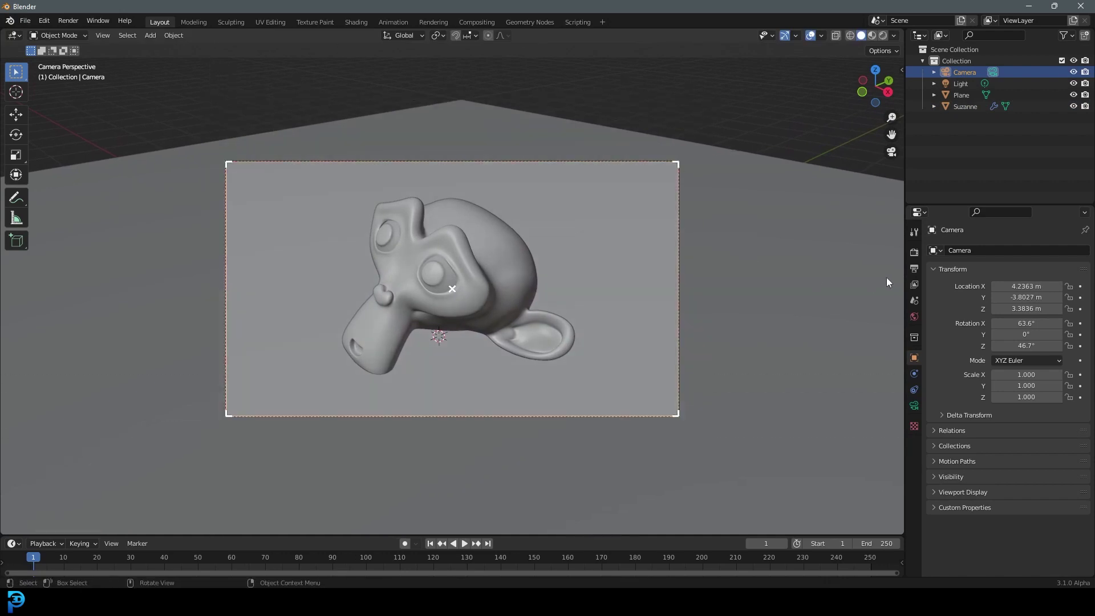
Switch the render engine to Cycles with GPU Compute as the device
left_click(914, 252)
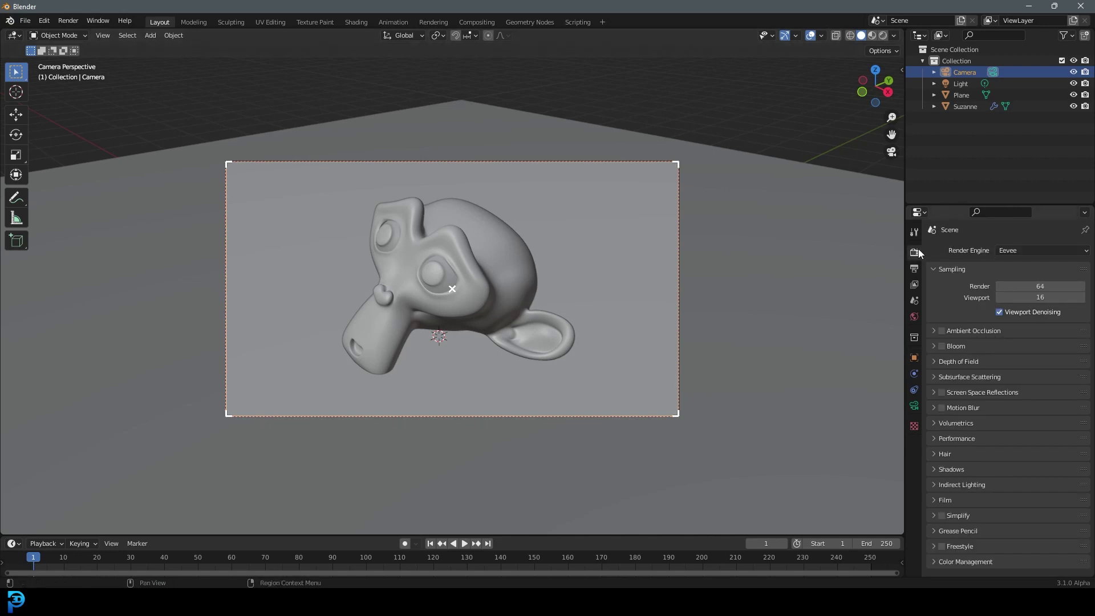
left_click(1009, 251)
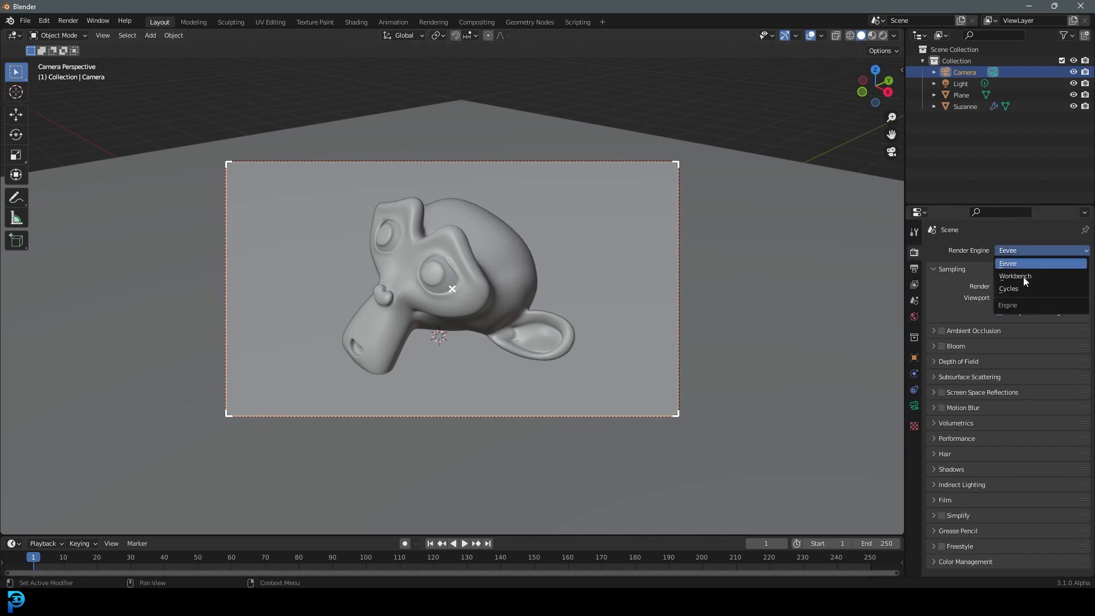
left_click(1022, 290)
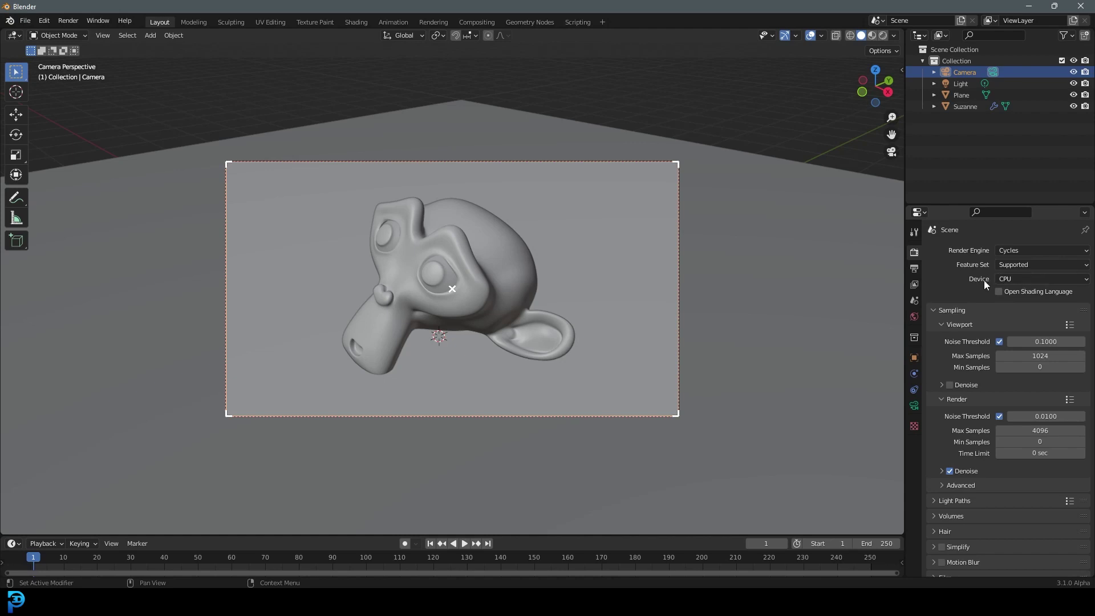
left_click(1019, 278)
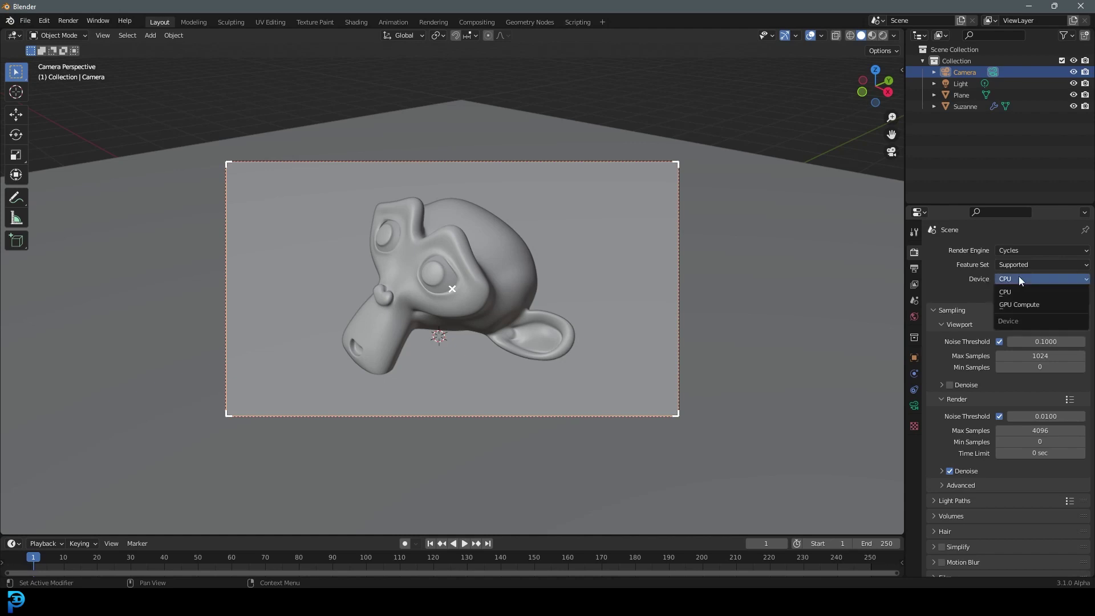
left_click(1025, 306)
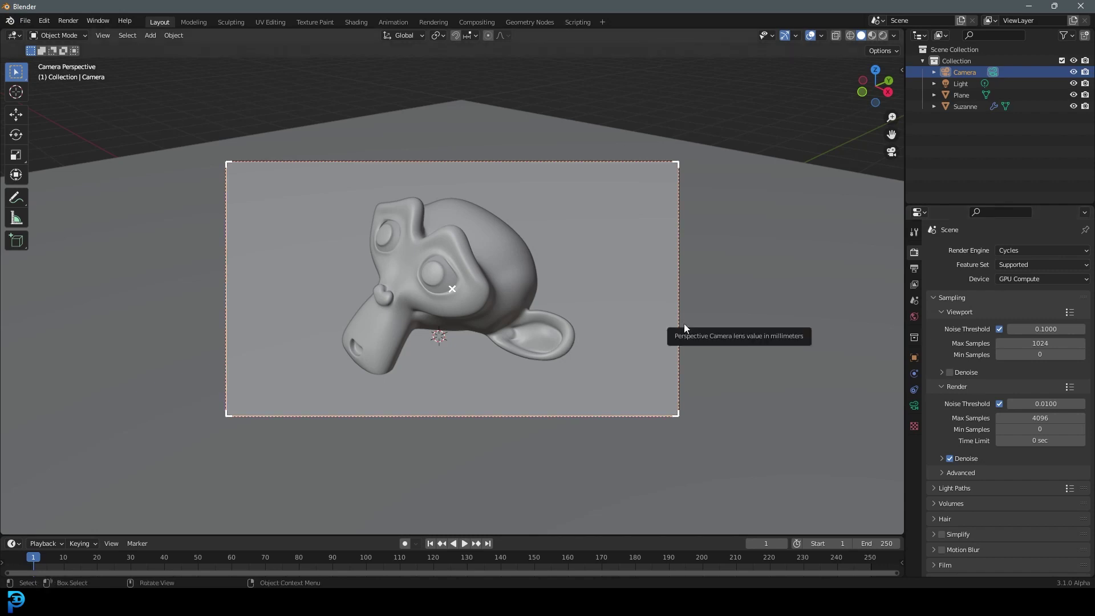
key("ctrl+z")
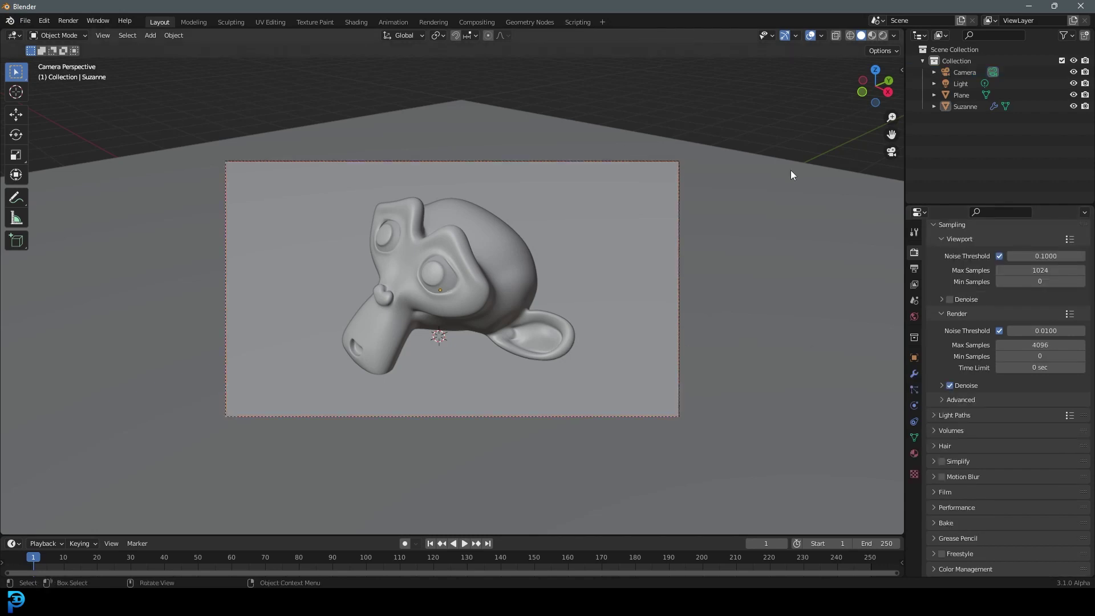
Tick Caustic Caster in Suzanne's object shading properties
left_click(499, 236)
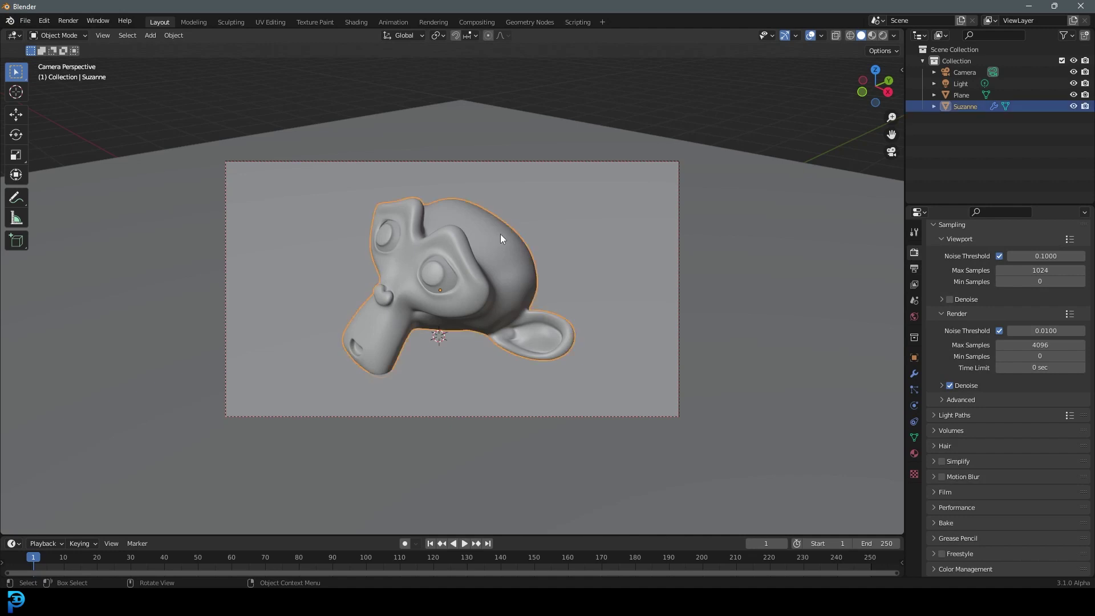
left_click(915, 358)
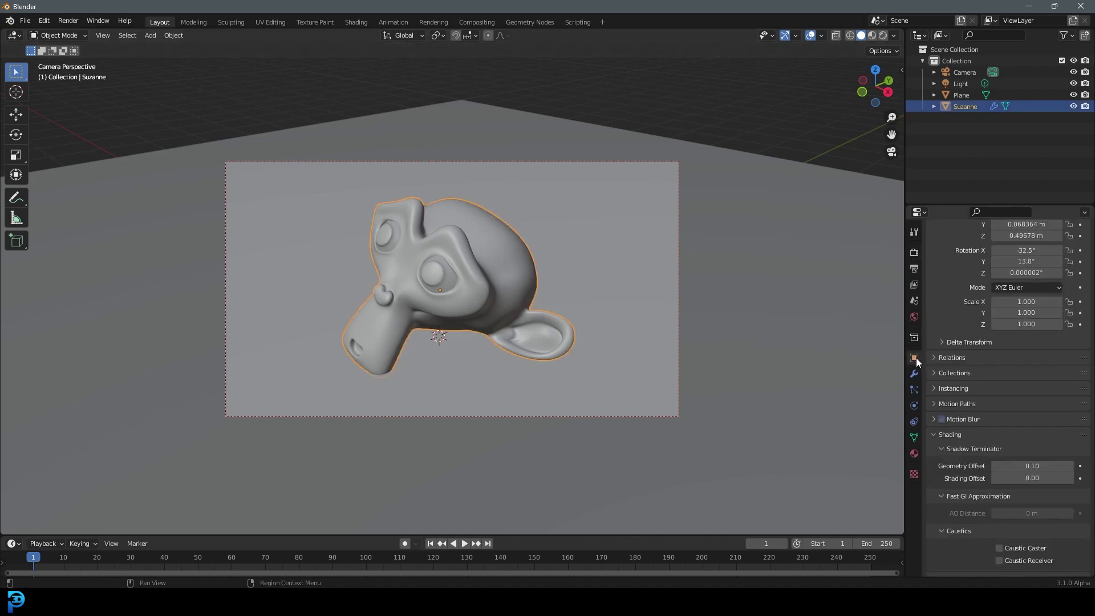
left_click(941, 419)
scroll(952, 436, "down", 3)
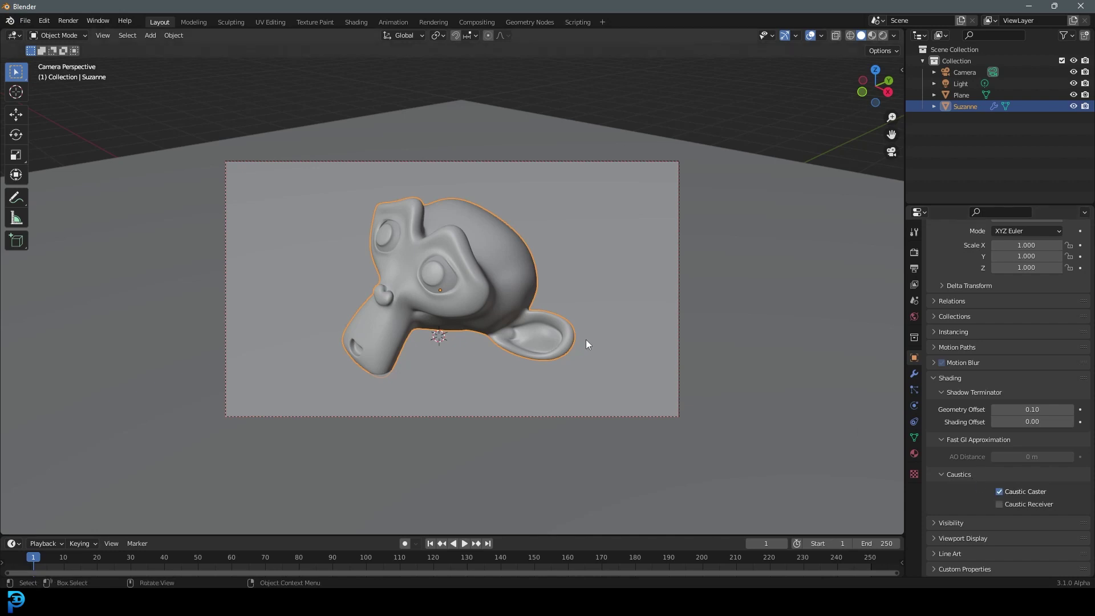
Select the plane and tick Caustic Receiver in its object properties
left_click(733, 184)
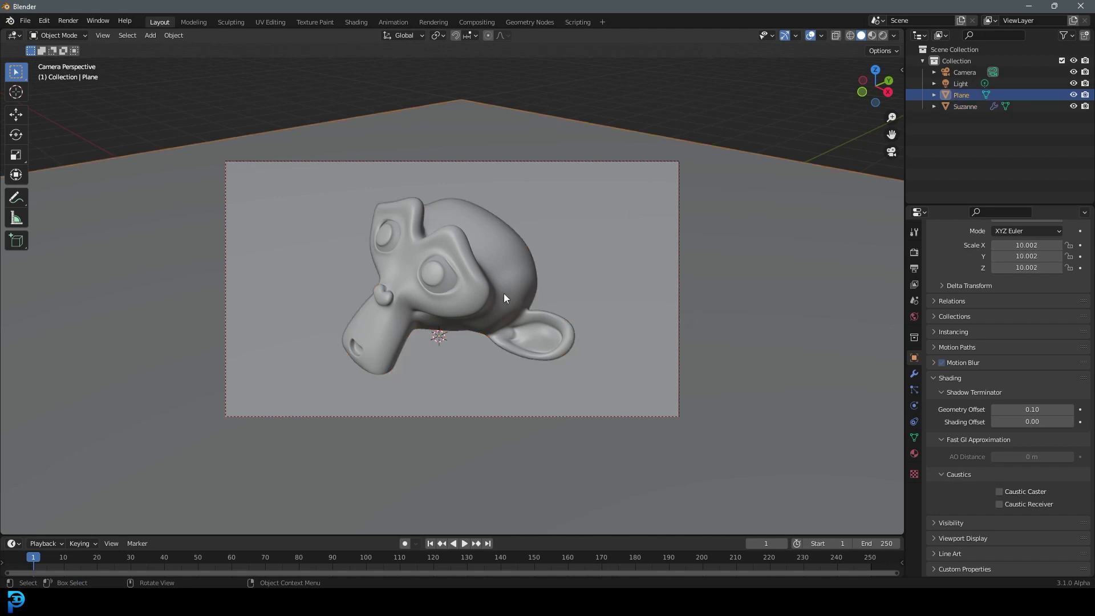
left_click(998, 504)
Add a Sun light and raise it along Z
key("shift+a")
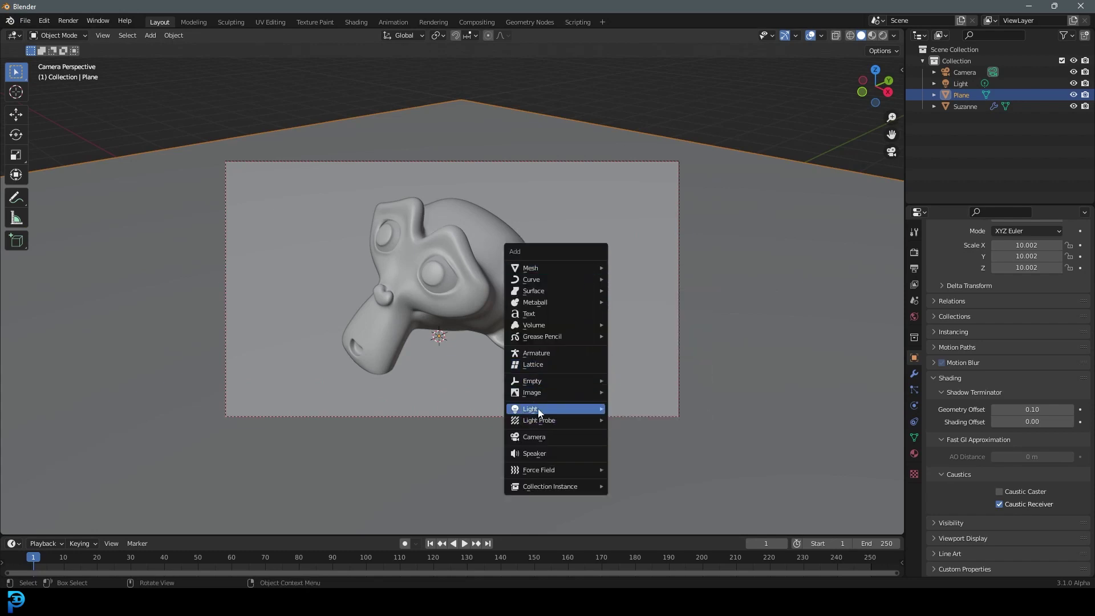
mouse_move(539, 412)
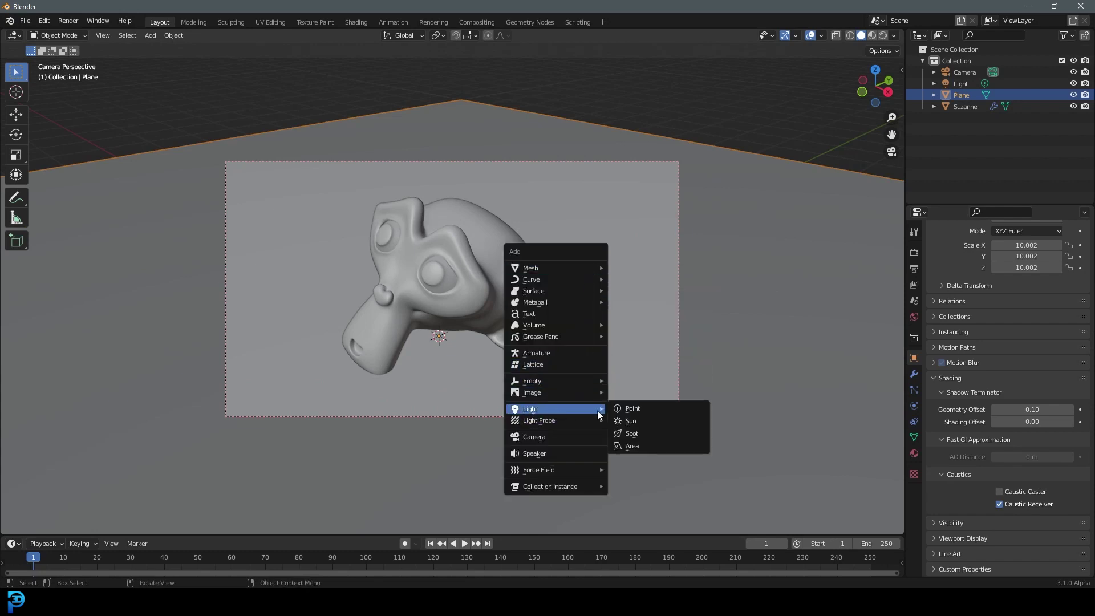
left_click(642, 420)
scroll(571, 368, "down", 3)
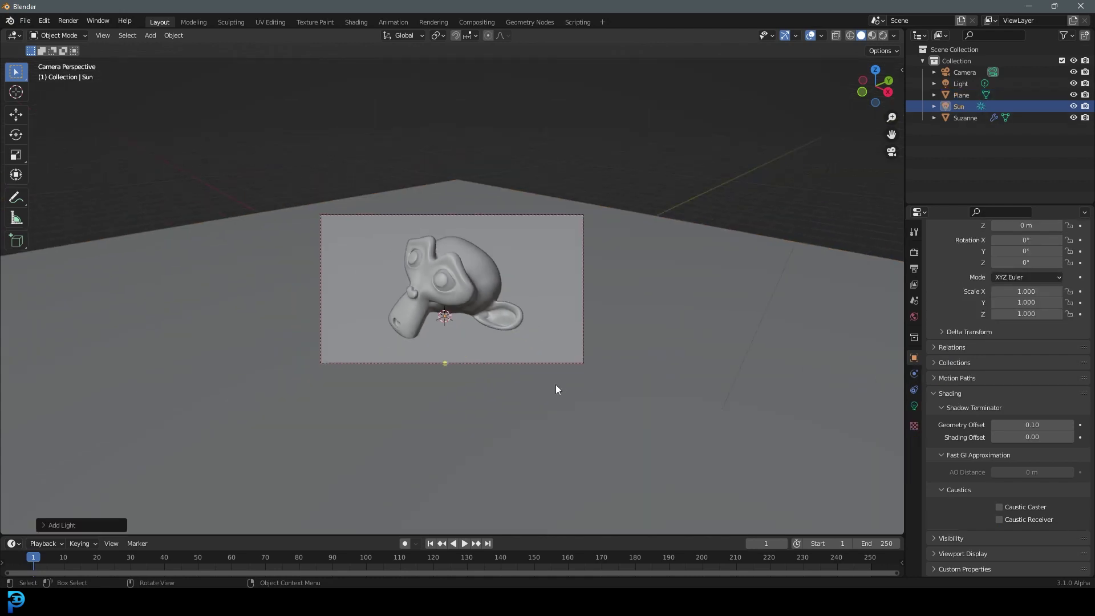
key("g")
key("z")
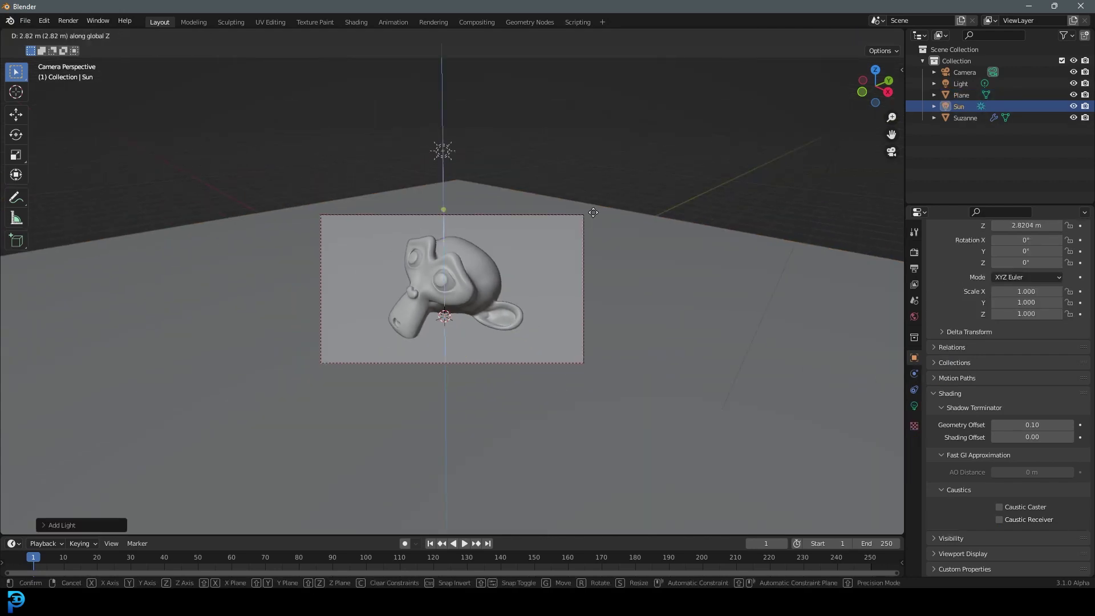
left_click(589, 231)
middle_click_drag(590, 230, 564, 276)
Rotate and reposition the Sun to -69.3° X, 12.1° Y, -29.1° Z, about 2.17 m high
key("r")
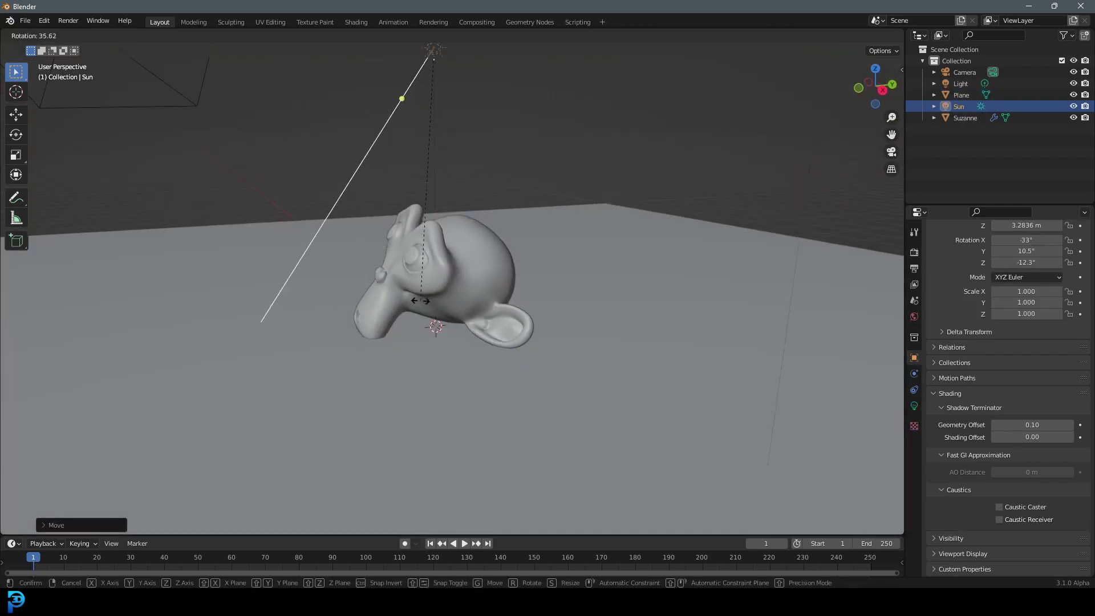
left_click(289, 228)
middle_click_drag(290, 228, 376, 264)
key("g")
key("z")
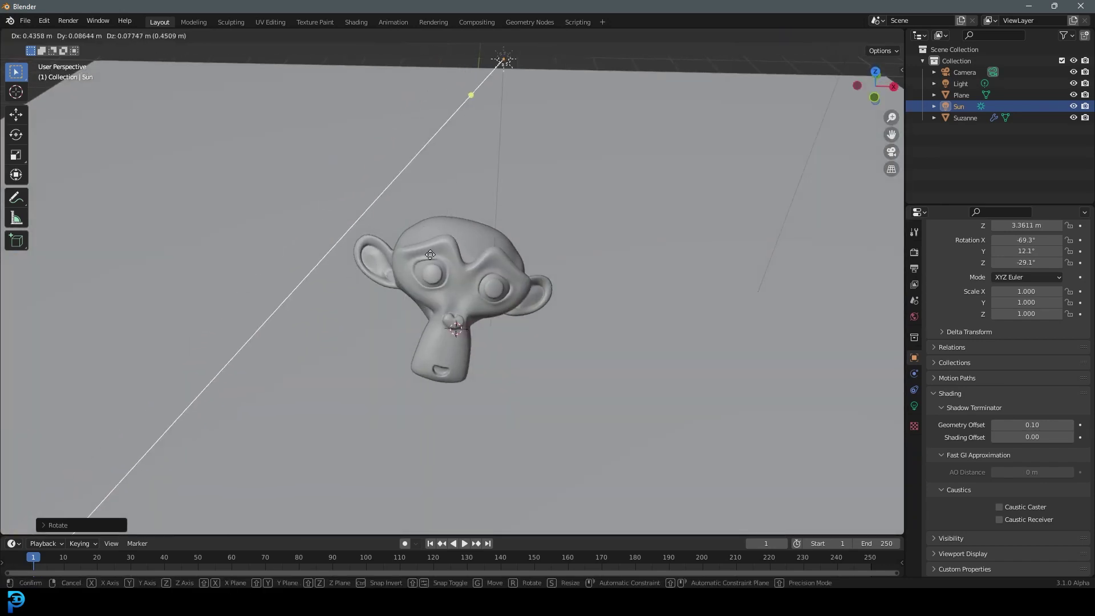
left_click(600, 285)
middle_click_drag(601, 285, 458, 251)
key("g")
left_click(743, 384)
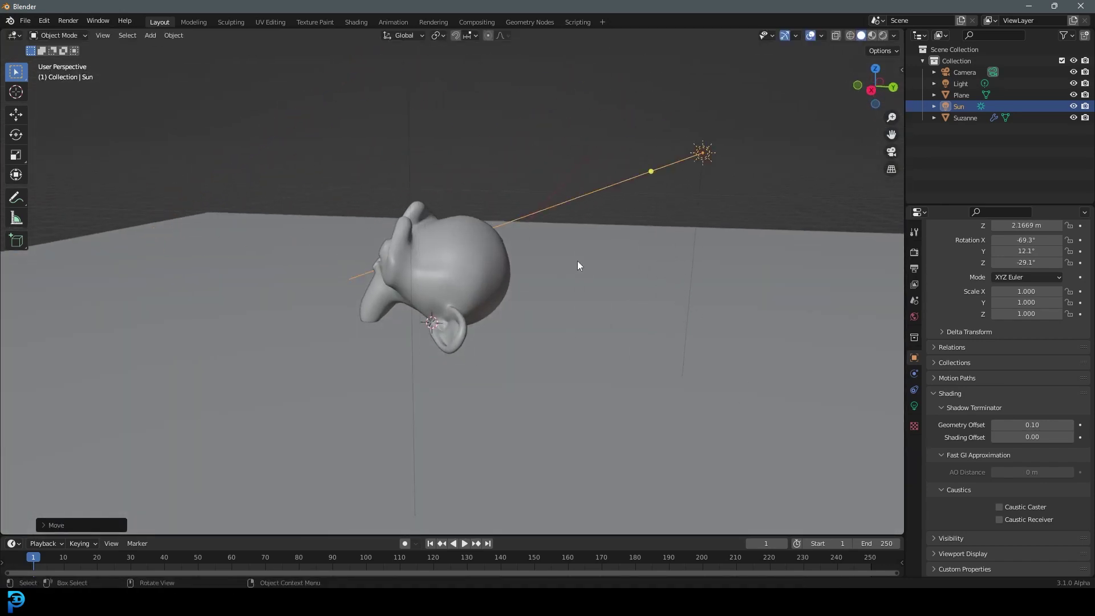
middle_click_drag(577, 261, 666, 337)
key("g")
left_click(655, 269)
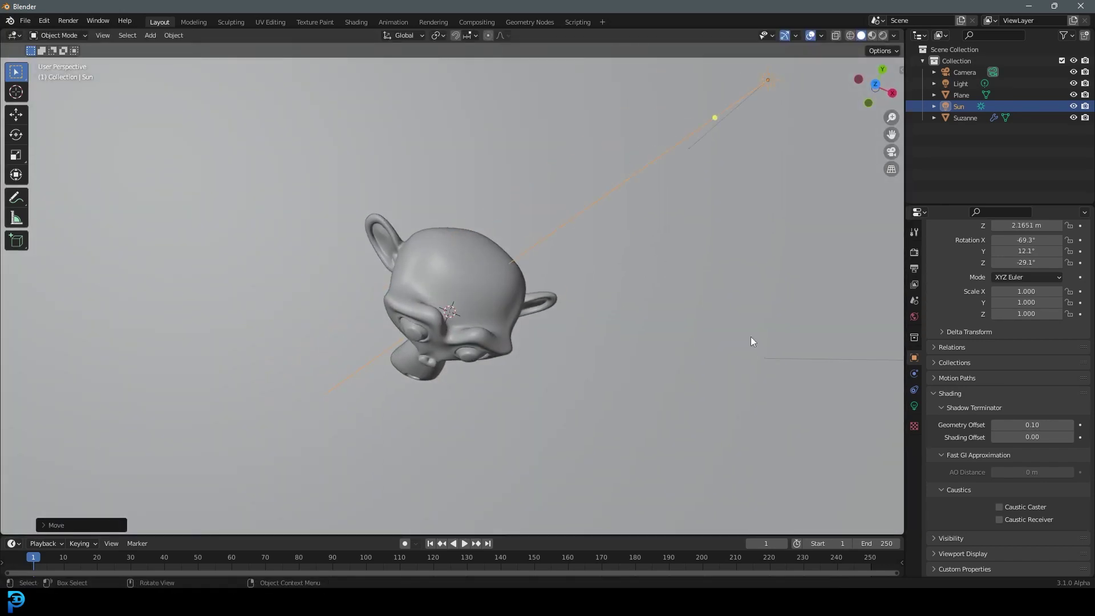
Enable Caustic Light on the Sun, set its Strength to 5, and return to camera view
left_click(913, 405)
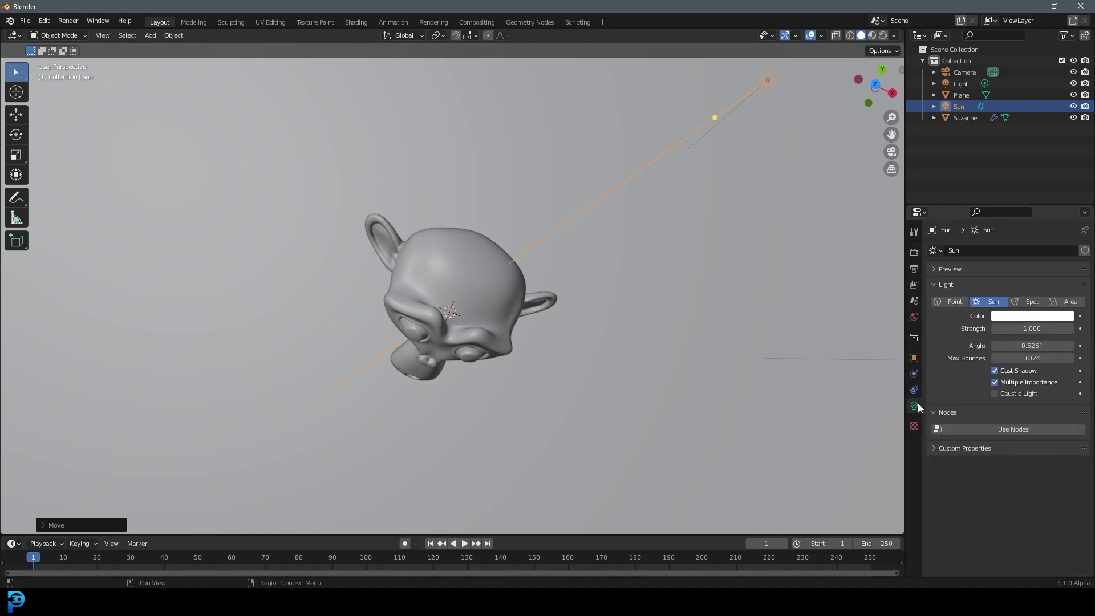
left_click(995, 393)
middle_click_drag(754, 335, 599, 255)
left_click(1030, 329)
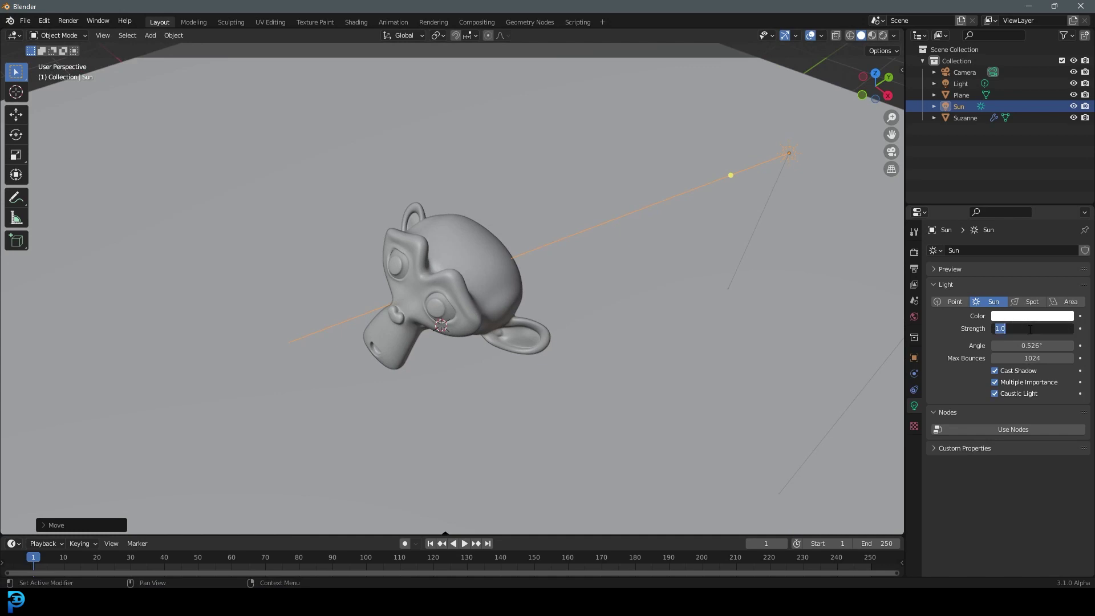
type("5")
key("Return")
middle_click_drag(794, 242, 489, 209)
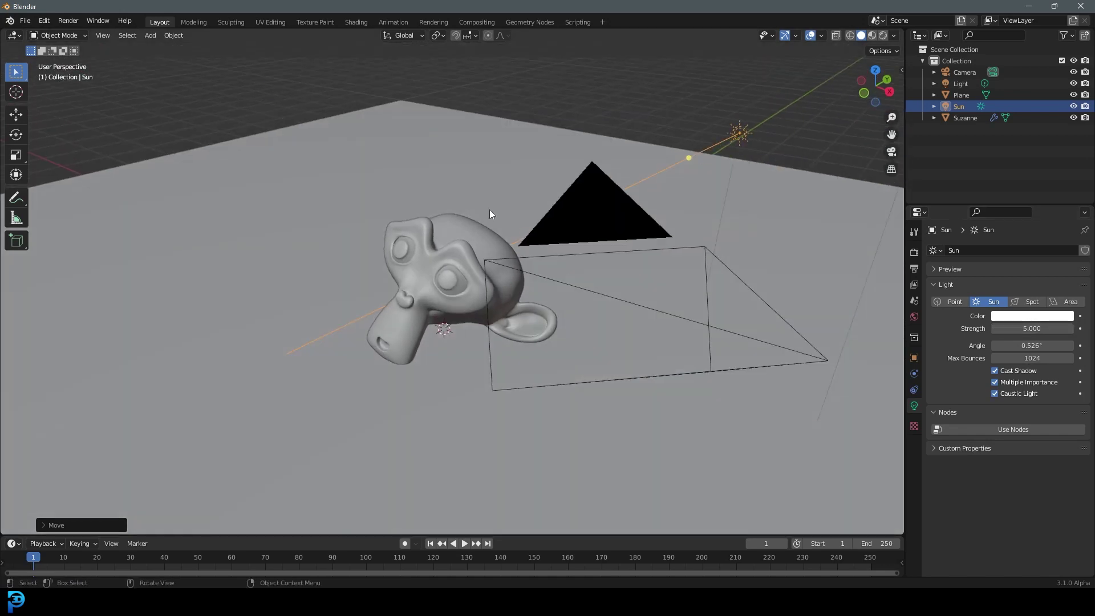
key("KP_0")
Switch the viewport to Rendered shading and select Suzanne
key("z")
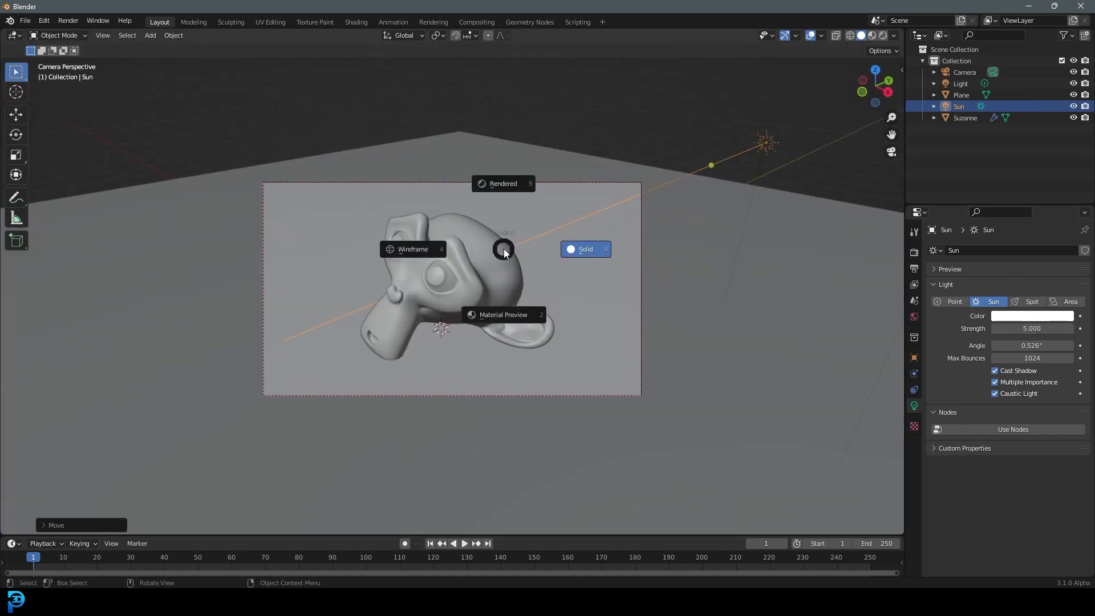
left_click(509, 184)
scroll(596, 269, "up", 1)
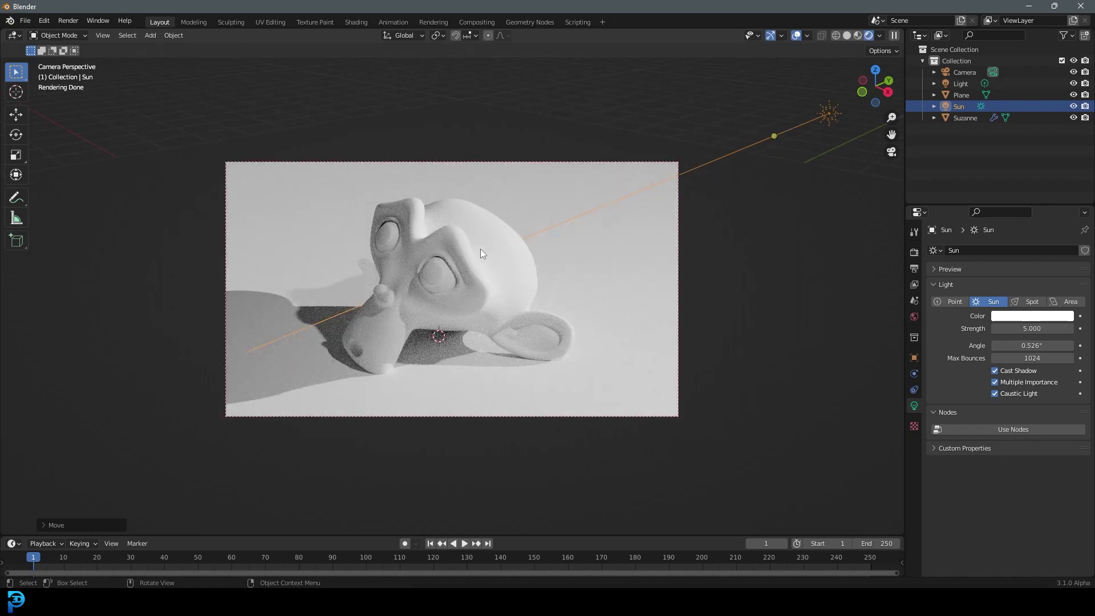
left_click(478, 234)
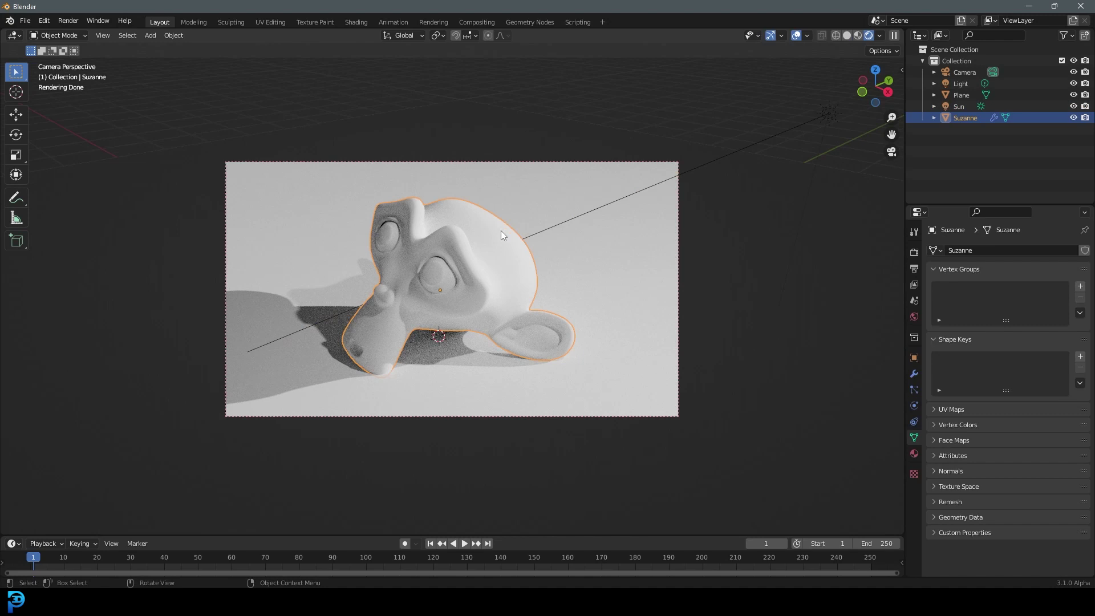
In the Shading workspace, give Suzanne a new material with Transmission 1 and Roughness 0.095
left_click(368, 20)
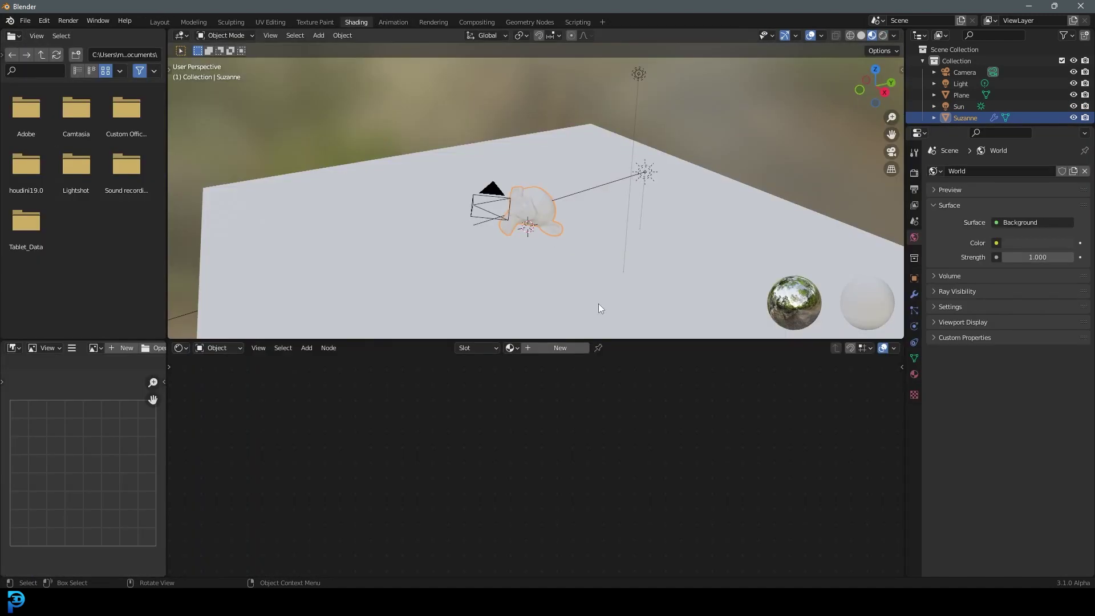
left_click(566, 347)
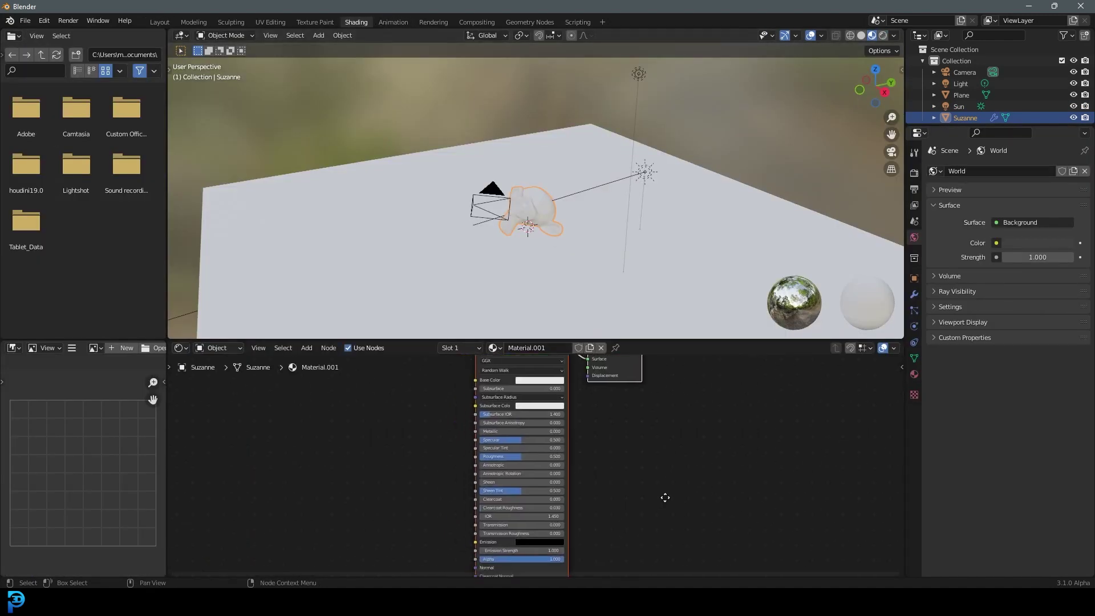
scroll(628, 473, "up", 5)
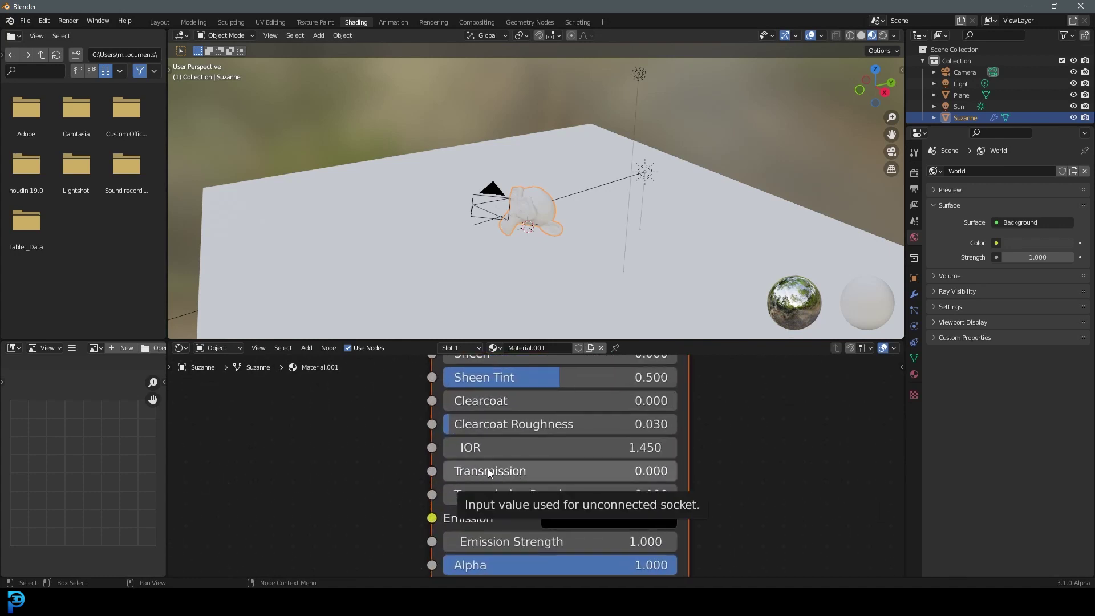
left_click_drag(481, 472, 501, 472)
scroll(727, 538, "up", 5, "shift")
scroll(727, 538, "up", 3, "shift")
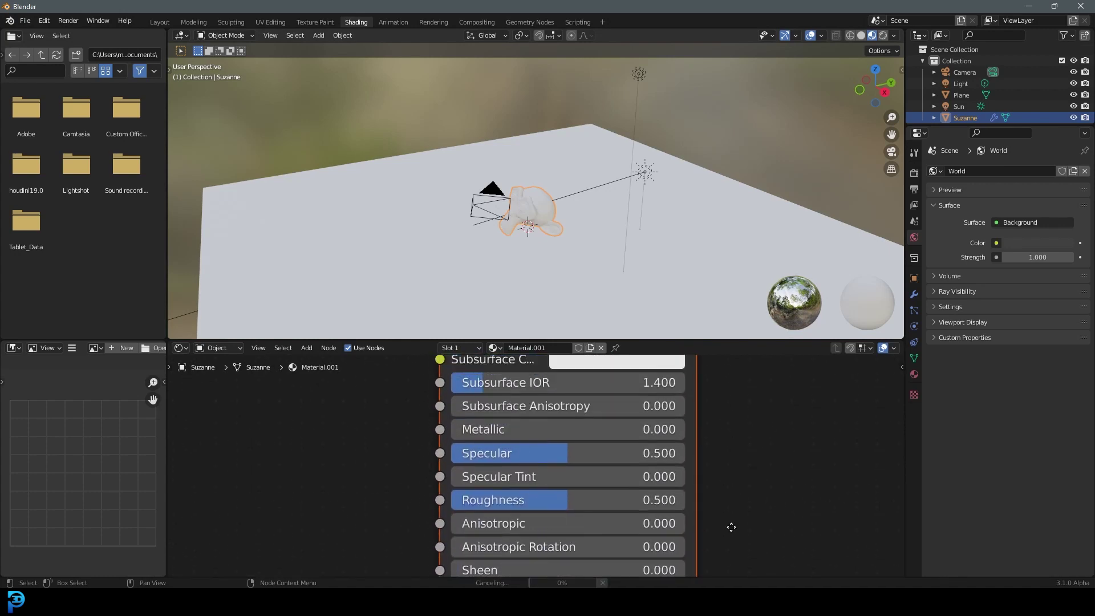
scroll(730, 525, "up", 1)
left_click_drag(565, 522, 438, 522)
key("KP_0")
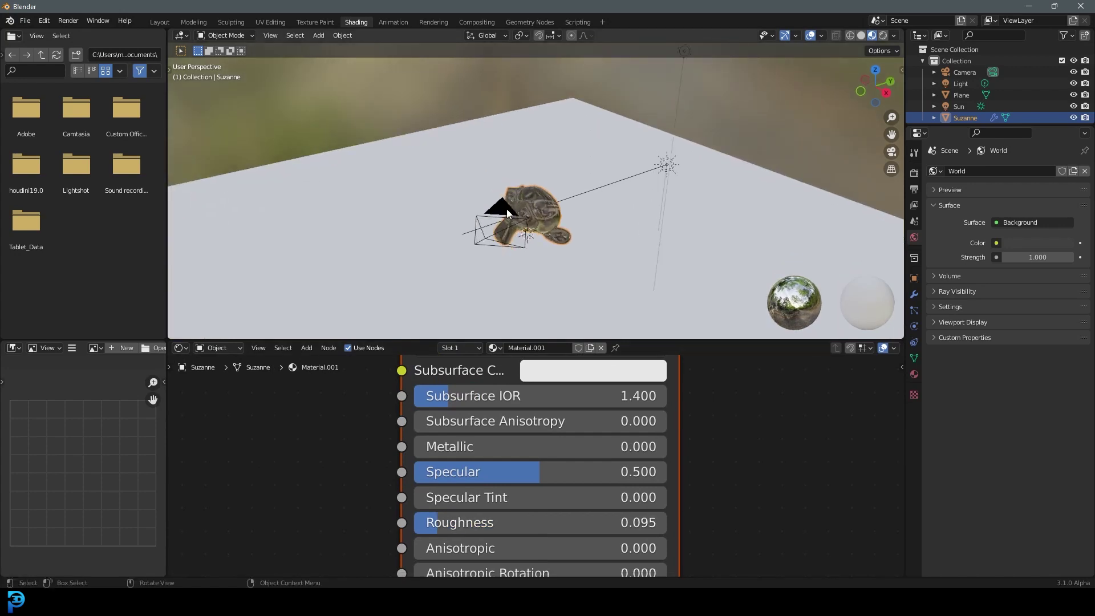
Preview in Rendered shading, undo roughness back to 0.064, and zoom in on the caustics
key("z")
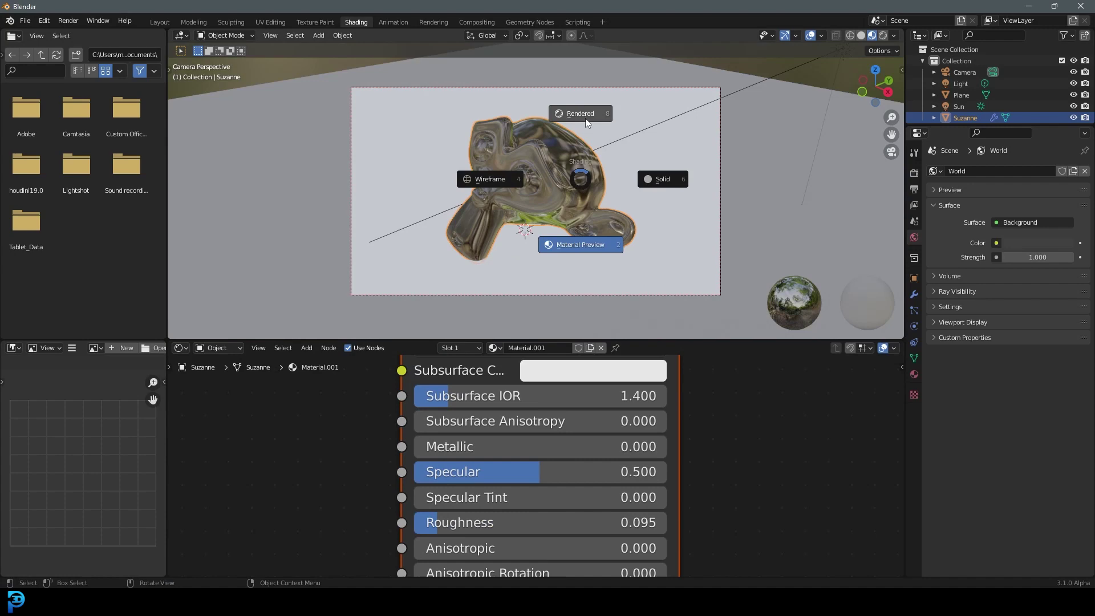
left_click(585, 118)
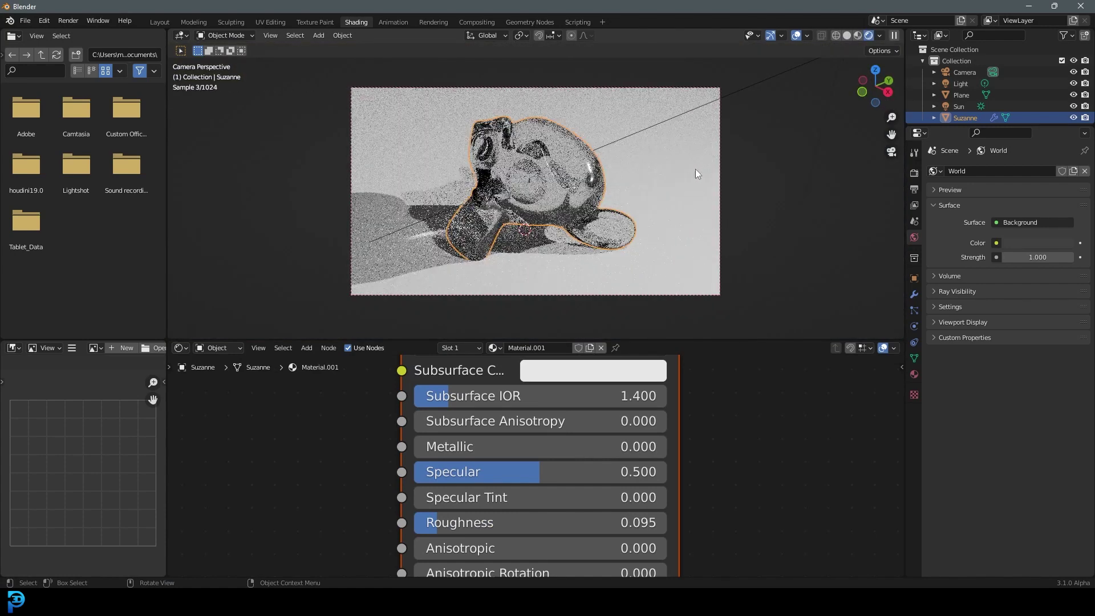
key("ctrl+z")
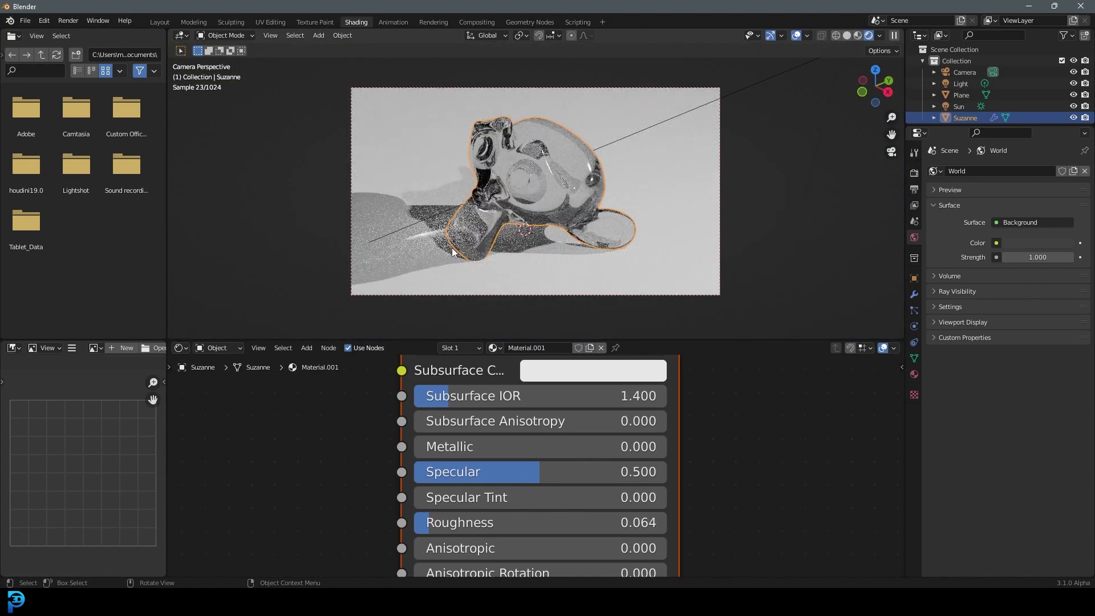
middle_click_drag(466, 238, 593, 200, "ctrl")
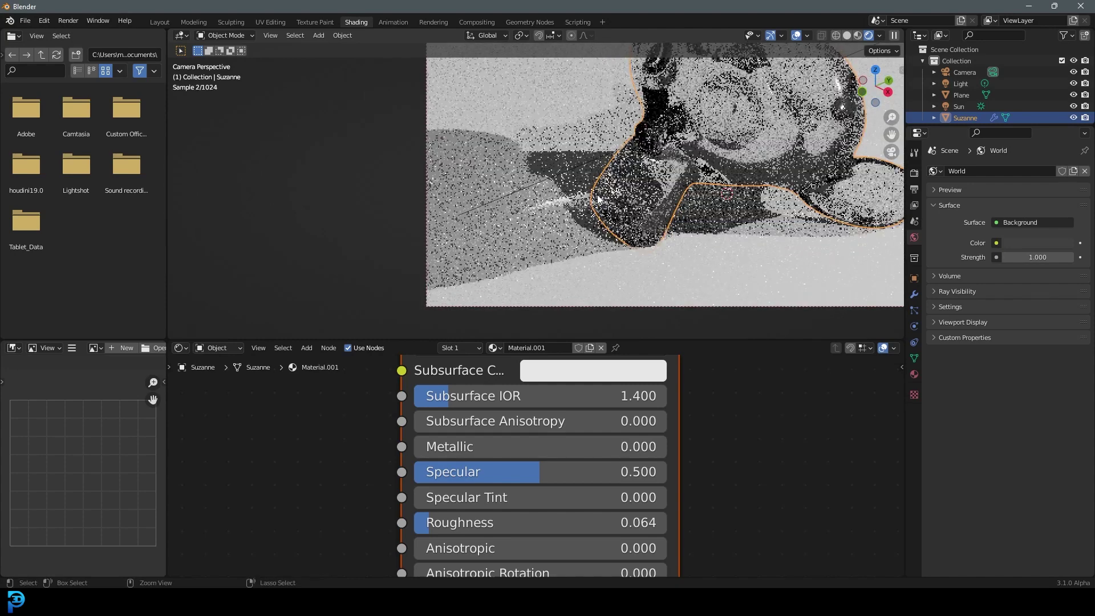
key("ctrl+b")
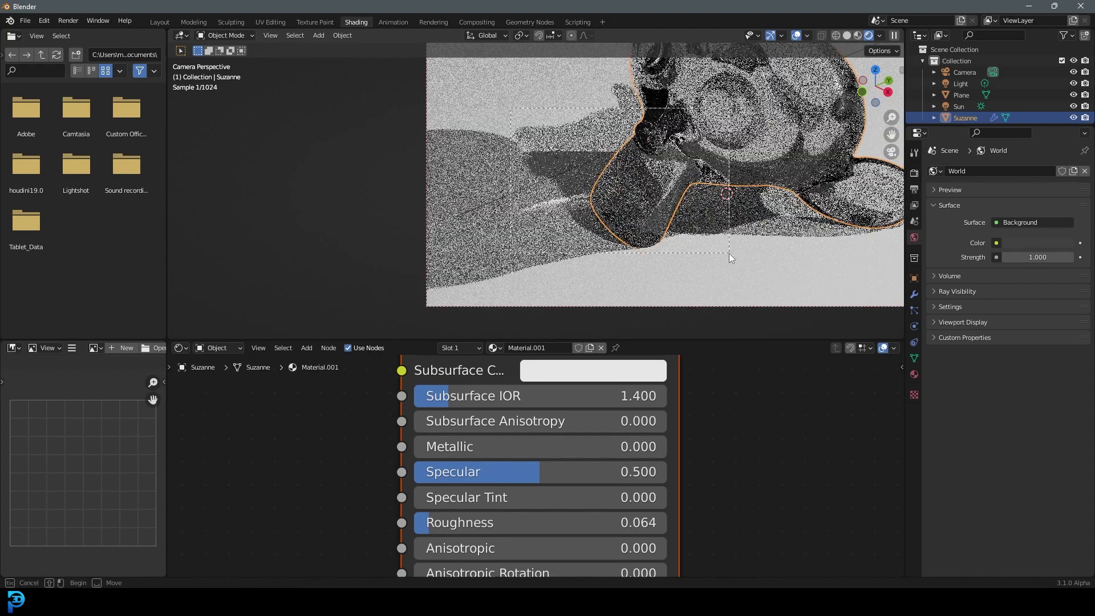
left_click_drag(729, 254, 729, 253)
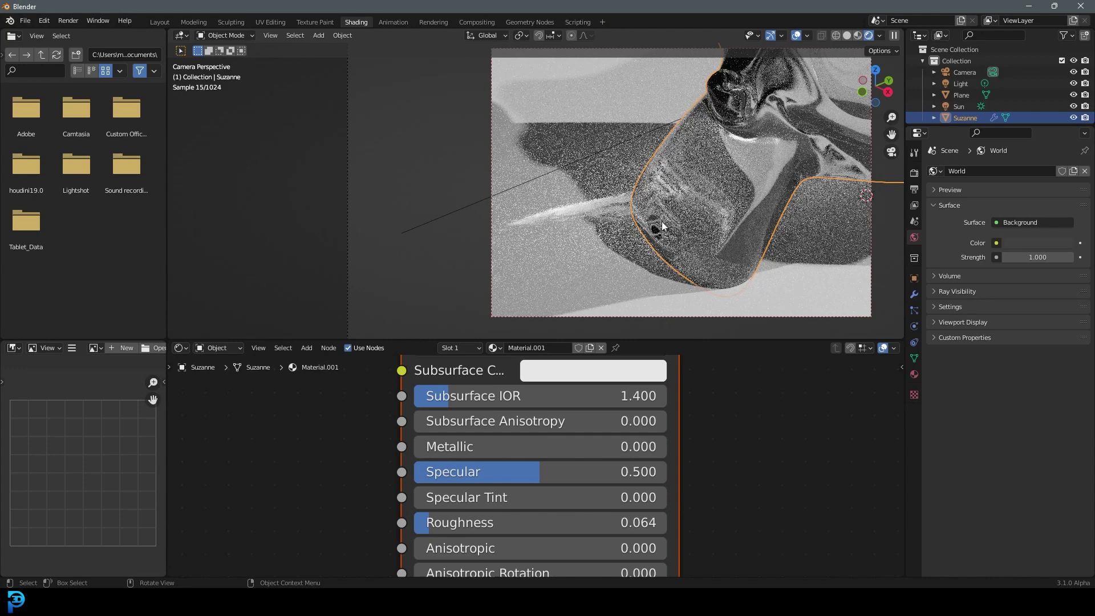
scroll(661, 221, "down", 4)
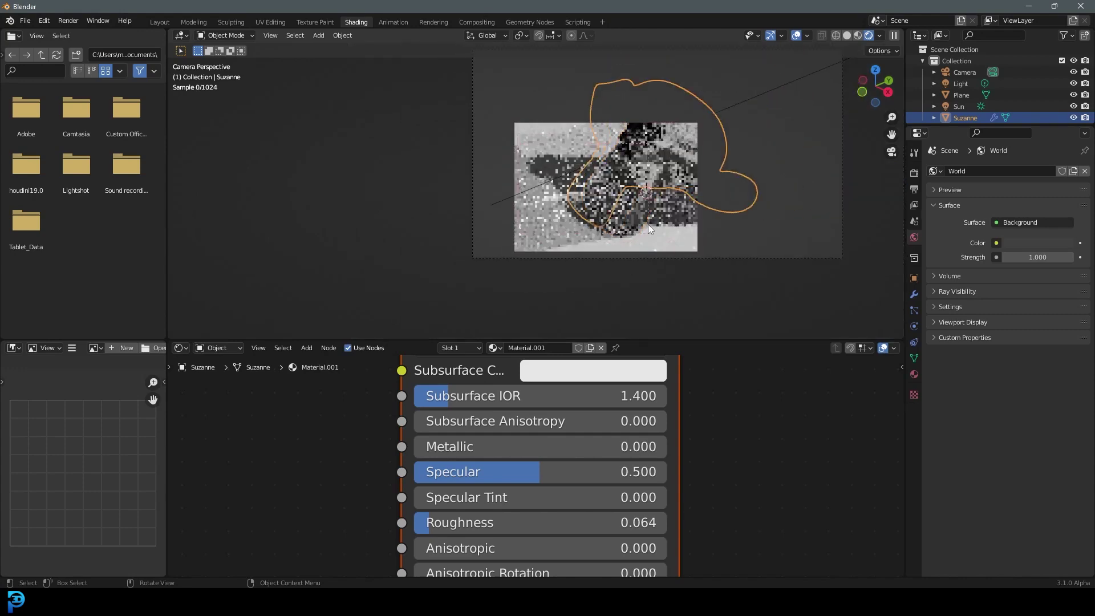
middle_click_drag(648, 224, 557, 241)
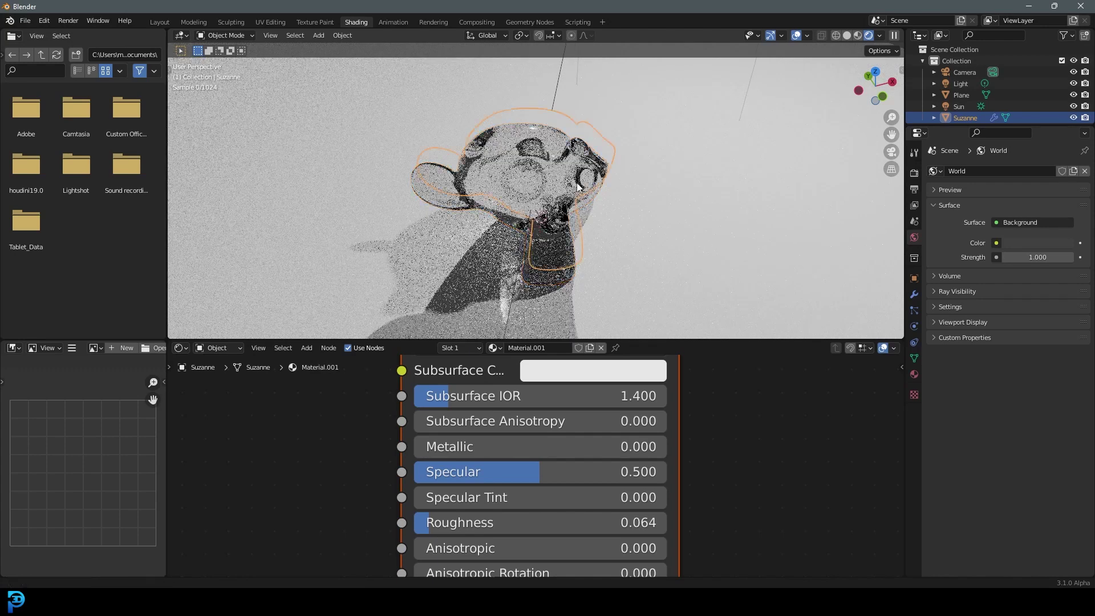
mouse_move(556, 132)
middle_mouse_down()
mouse_move(617, 208)
mouse_move(579, 155)
mouse_move(591, 115)
middle_mouse_up()
scroll(616, 209, "down", 3)
Return the viewport to Solid shading and select the Sun light
key("z")
left_click(664, 232)
left_click(592, 115)
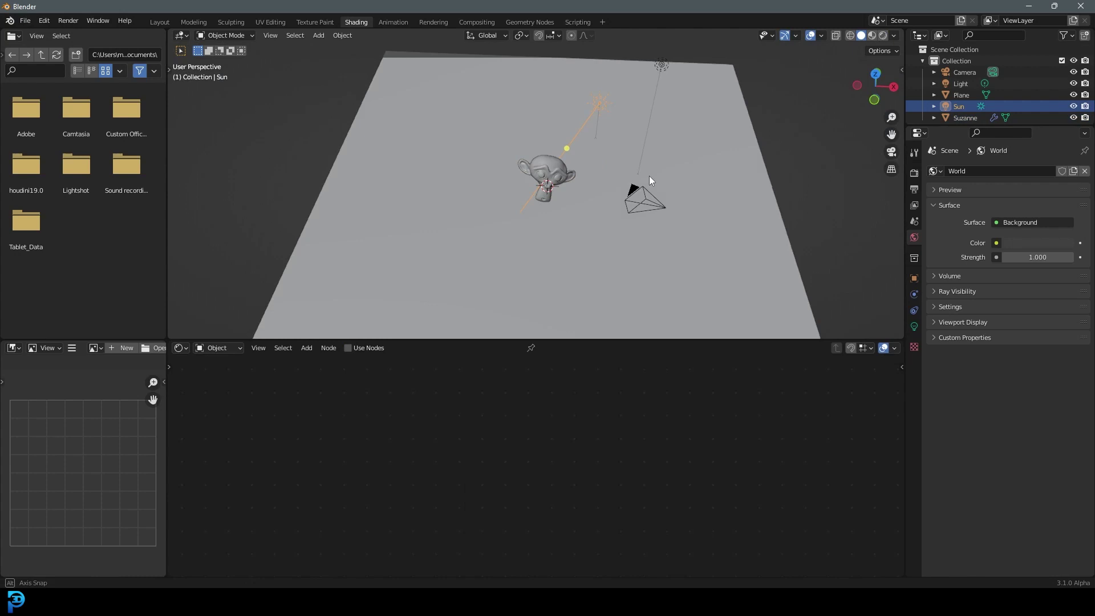
middle_click_drag(649, 176, 713, 315)
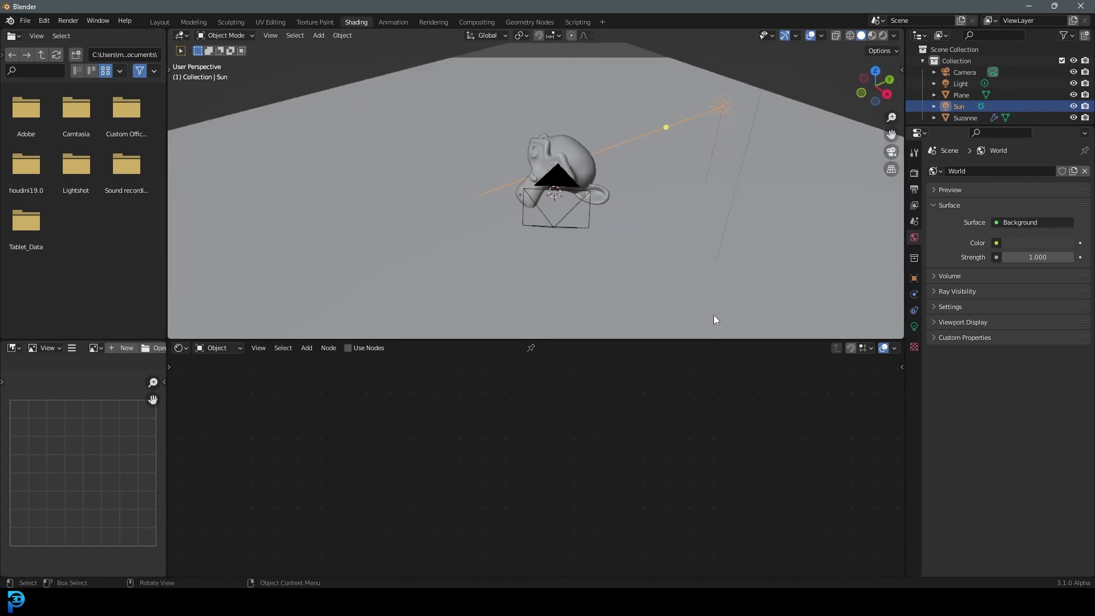